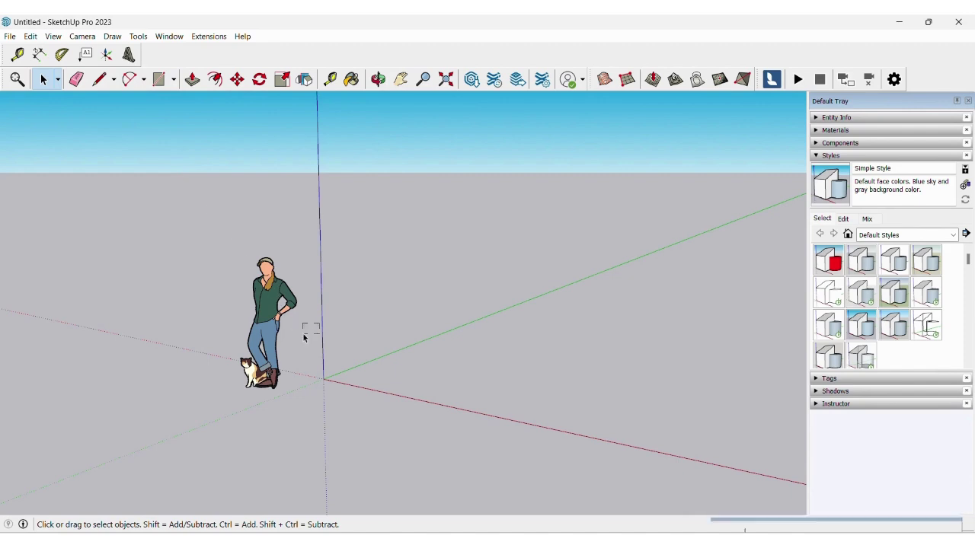
Step: Start File > Geo-location > Add Location and mark a first map region over Docklands
left_click(3, 36)
key("Escape")
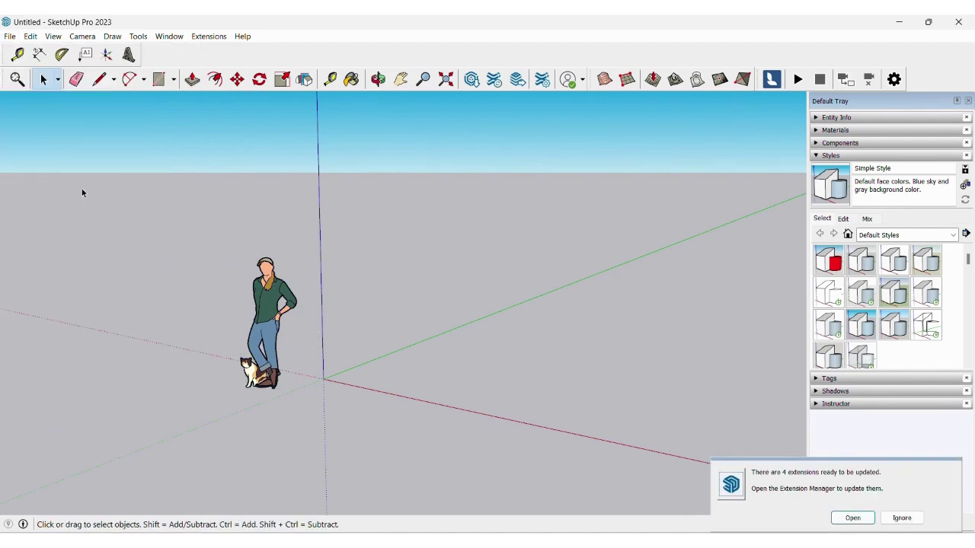
left_click(11, 36)
mouse_move(41, 191)
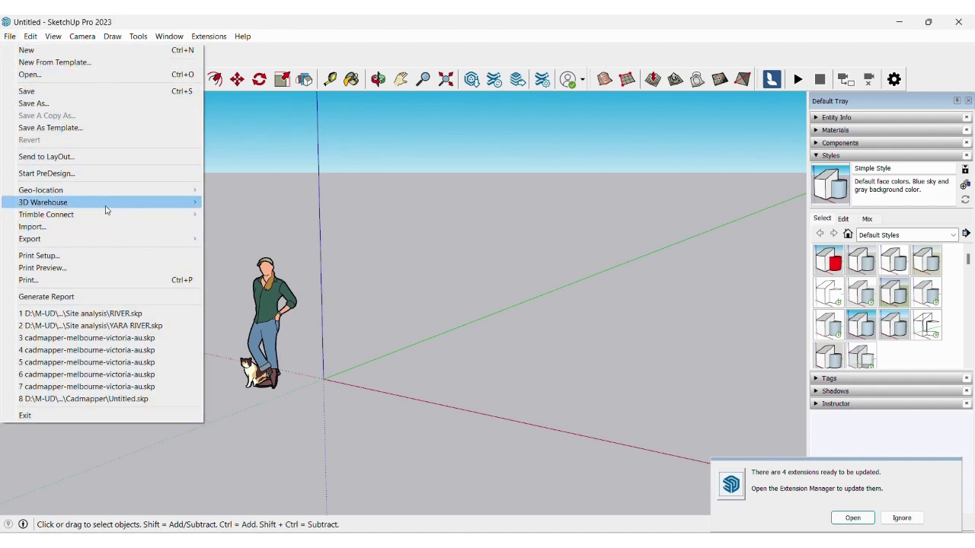
left_click(240, 190)
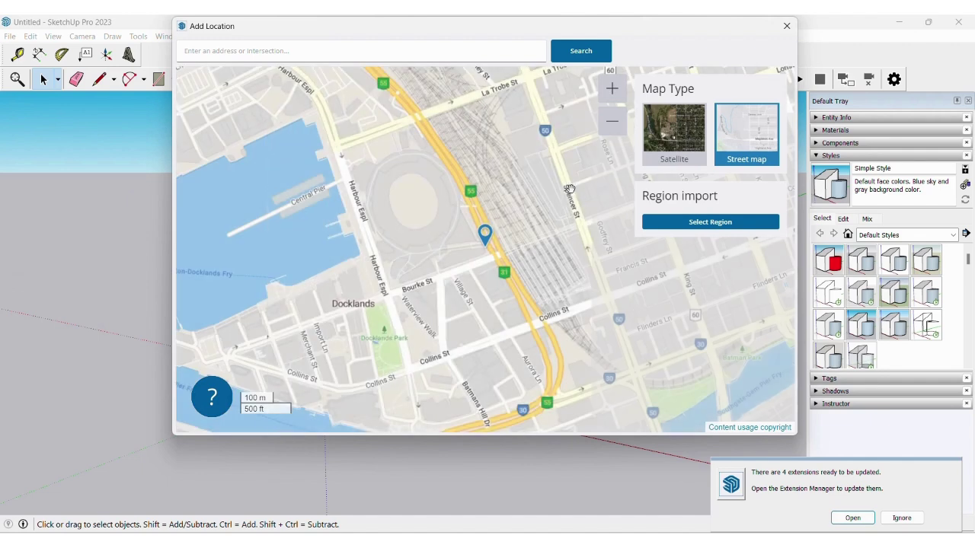
left_click(676, 222)
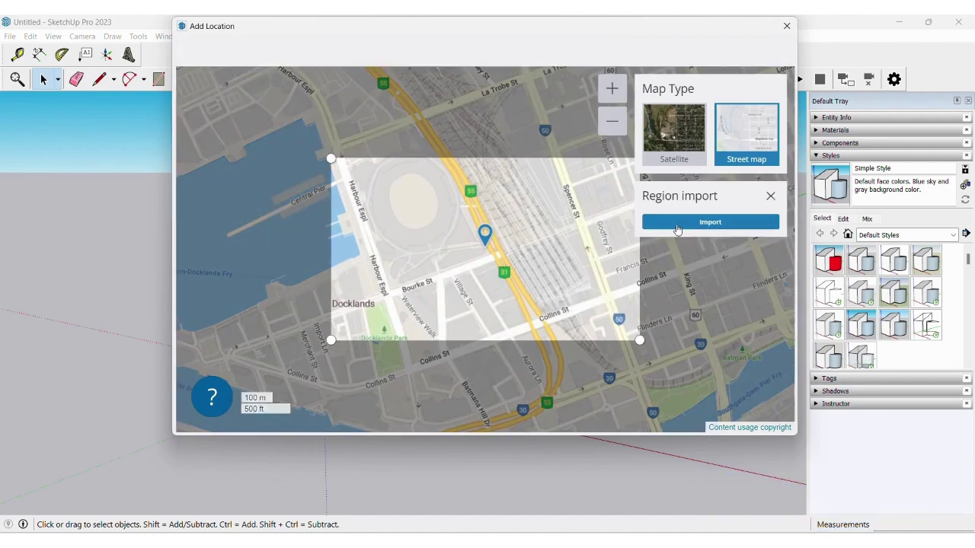
left_click_drag(329, 341, 277, 392)
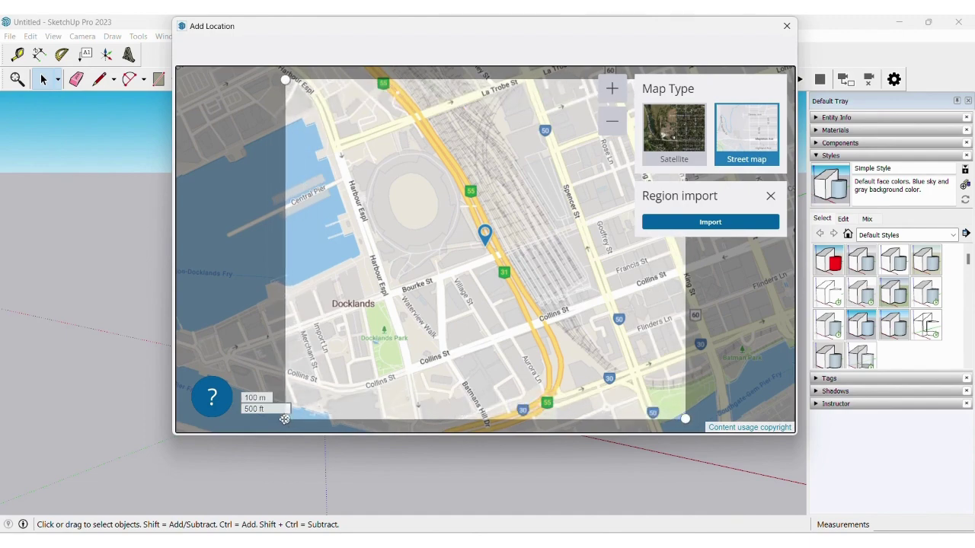
Step: Re-mark an enlarged region covering the stadium and nearby city blocks, and import it
scroll(457, 252, "down", 5)
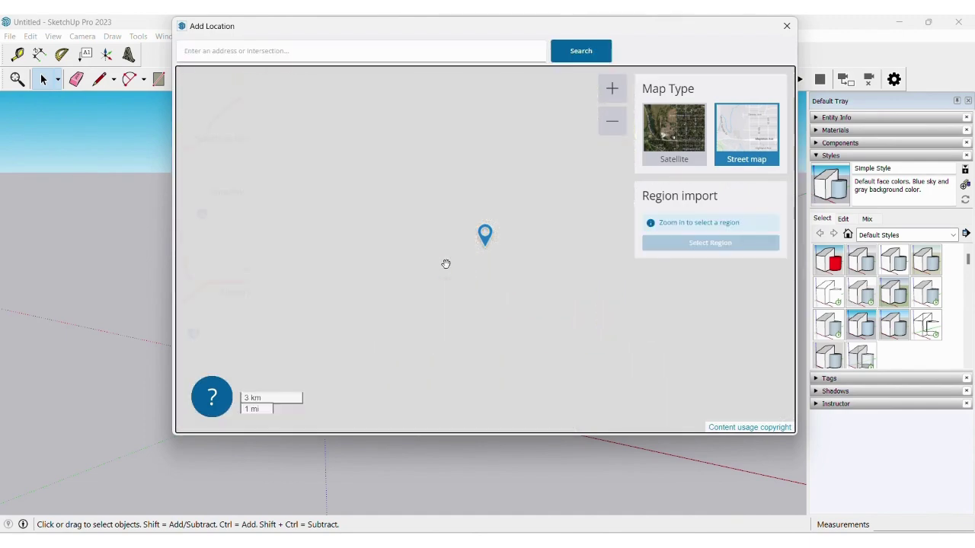
scroll(476, 273, "up", 4)
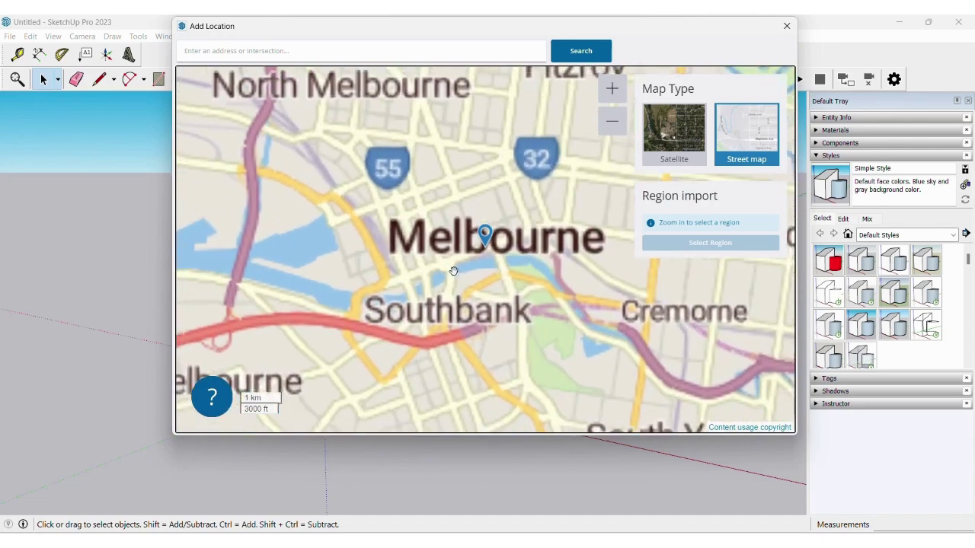
scroll(388, 264, "up", 3)
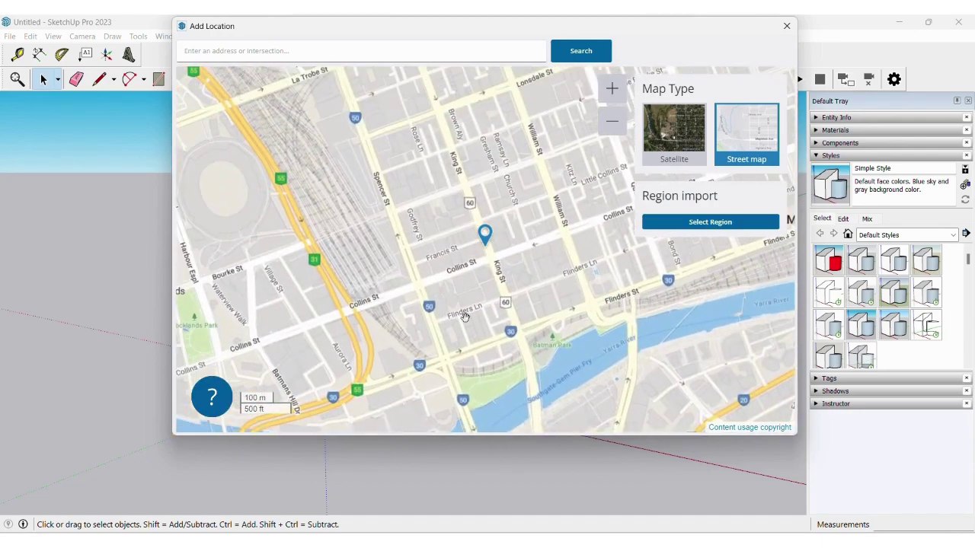
scroll(503, 257, "down", 3)
scroll(503, 256, "up", 3)
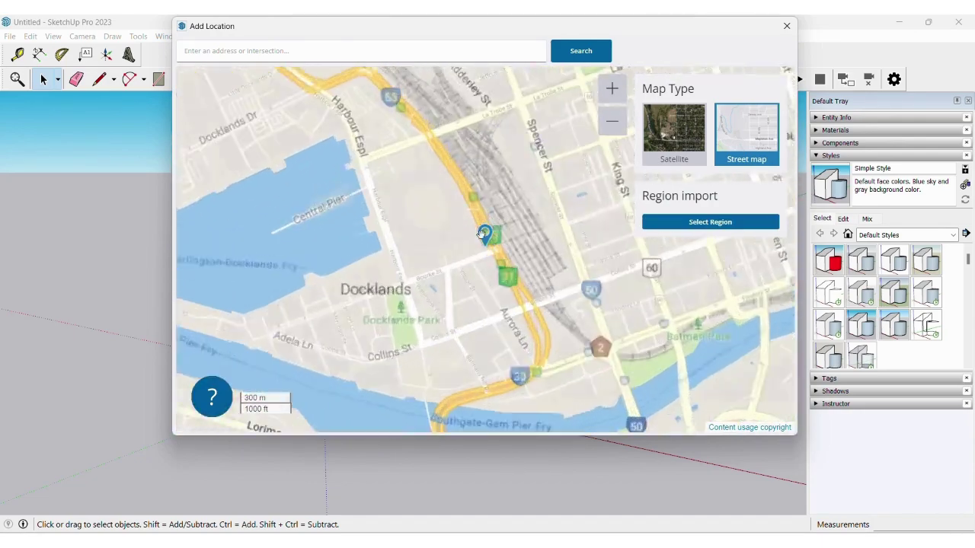
left_click(671, 225)
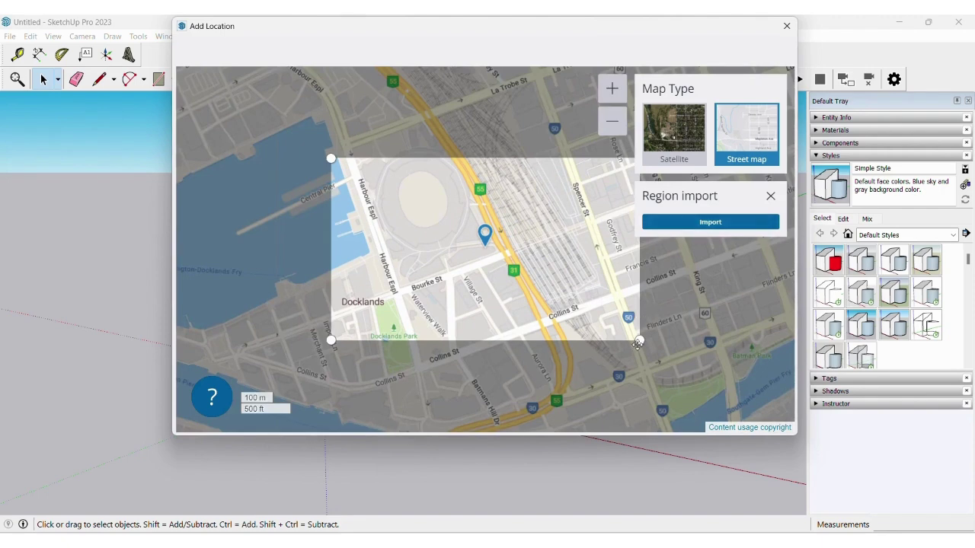
left_click_drag(638, 342, 738, 411)
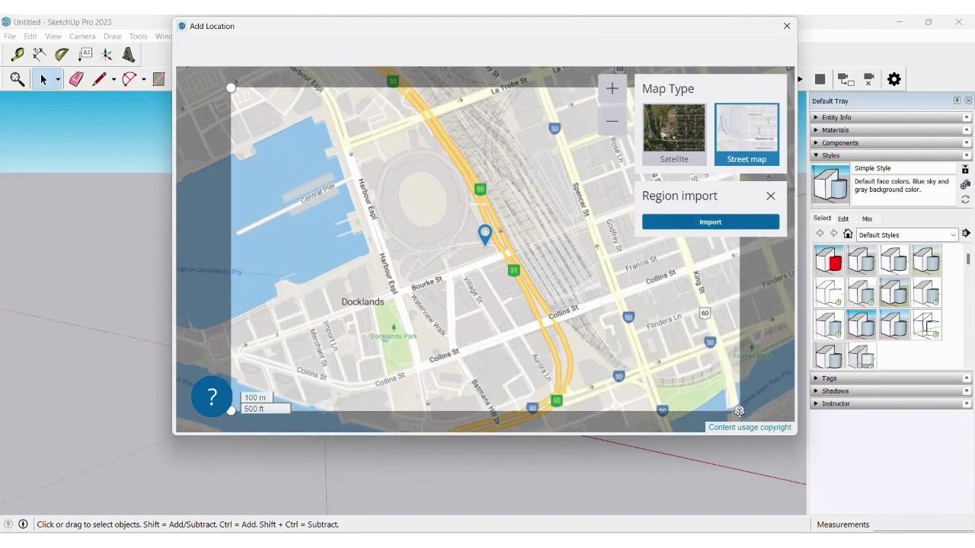
left_click_drag(739, 412, 756, 414)
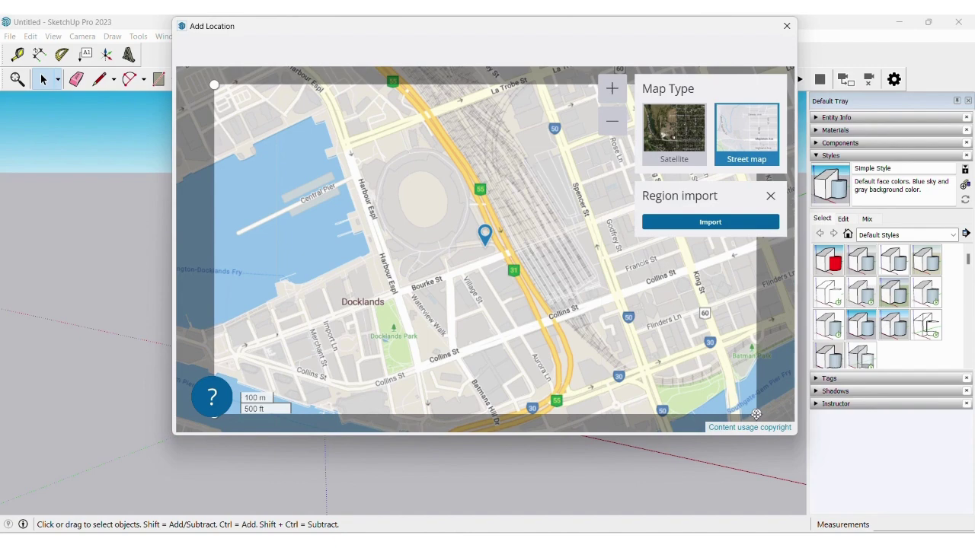
left_click(710, 223)
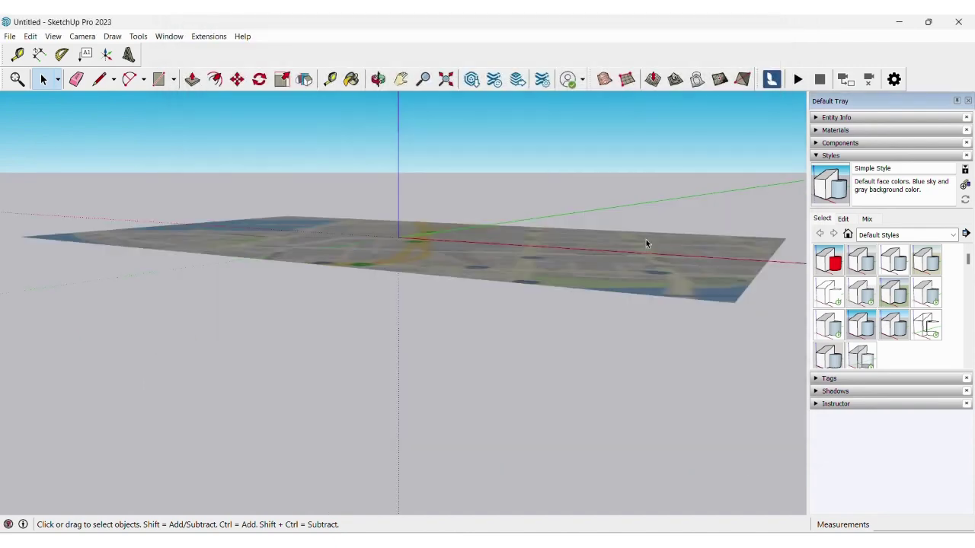
Step: Orbit down onto the imported Docklands street map and bring up the File menu
mouse_move(548, 250)
middle_mouse_down()
mouse_move(530, 408)
mouse_move(490, 353)
mouse_move(449, 243)
mouse_move(454, 159)
mouse_move(492, 135)
middle_mouse_up()
scroll(468, 322, "down", 3)
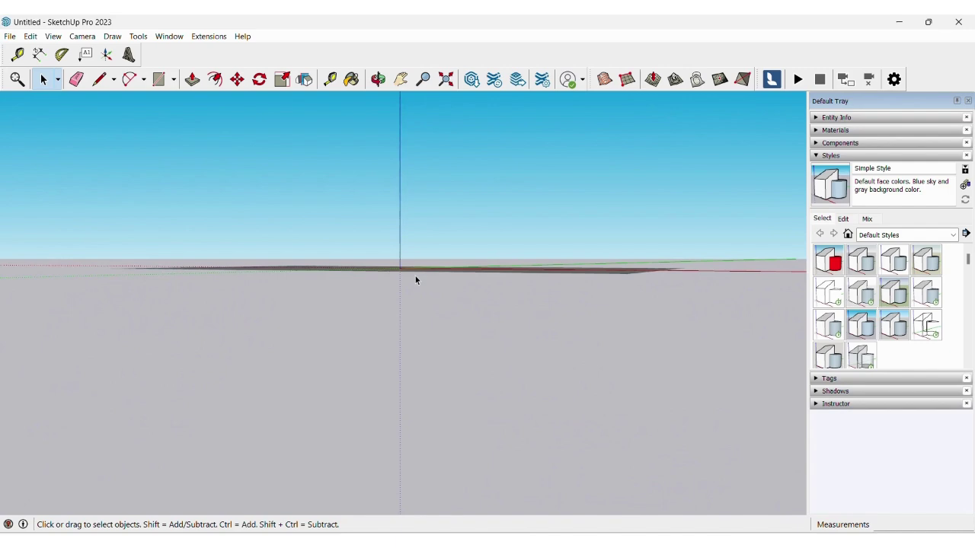
mouse_move(416, 279)
middle_mouse_down()
mouse_move(389, 355)
mouse_move(420, 224)
mouse_move(195, 352)
middle_mouse_up()
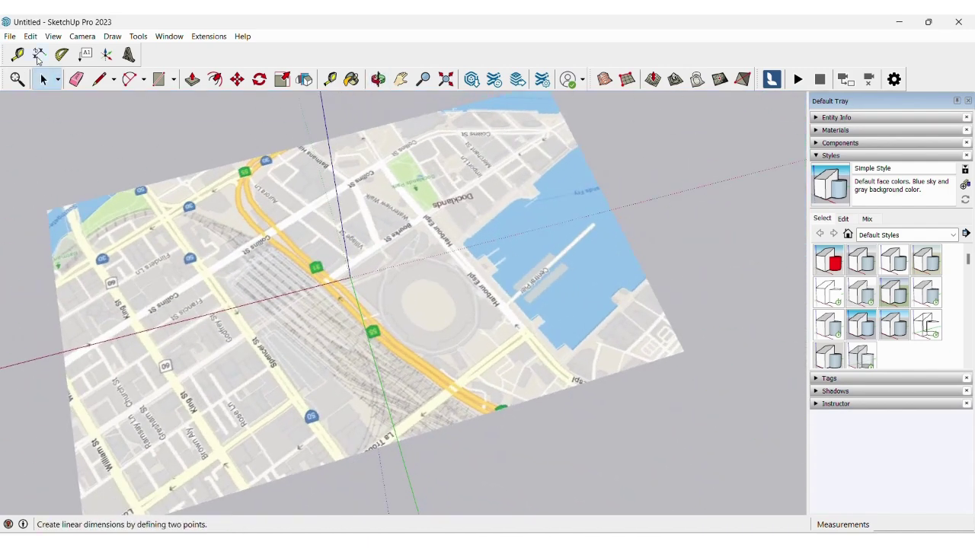
left_click(10, 36)
Step: Import RIVER.skp from the Site analysis folder onto the map
left_click(45, 226)
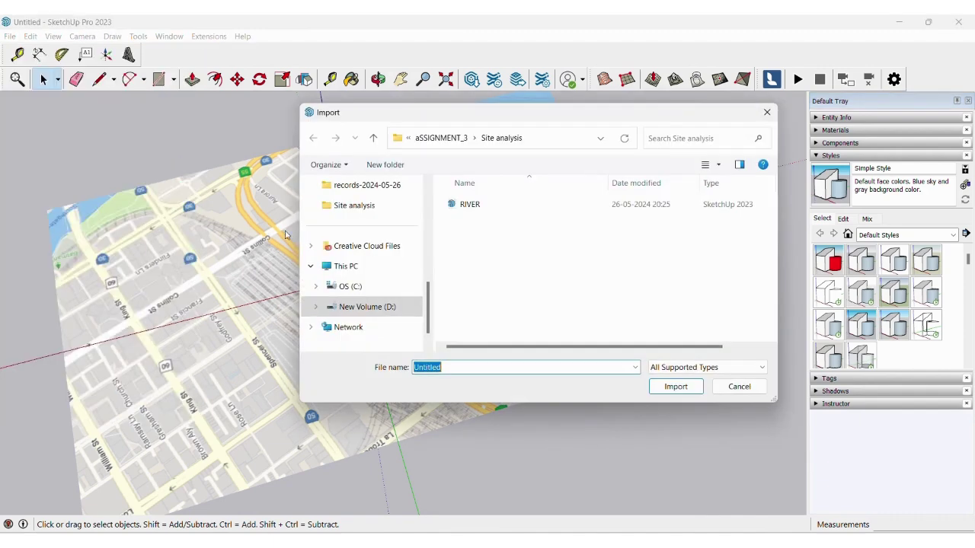
left_click(602, 138)
left_click(535, 203)
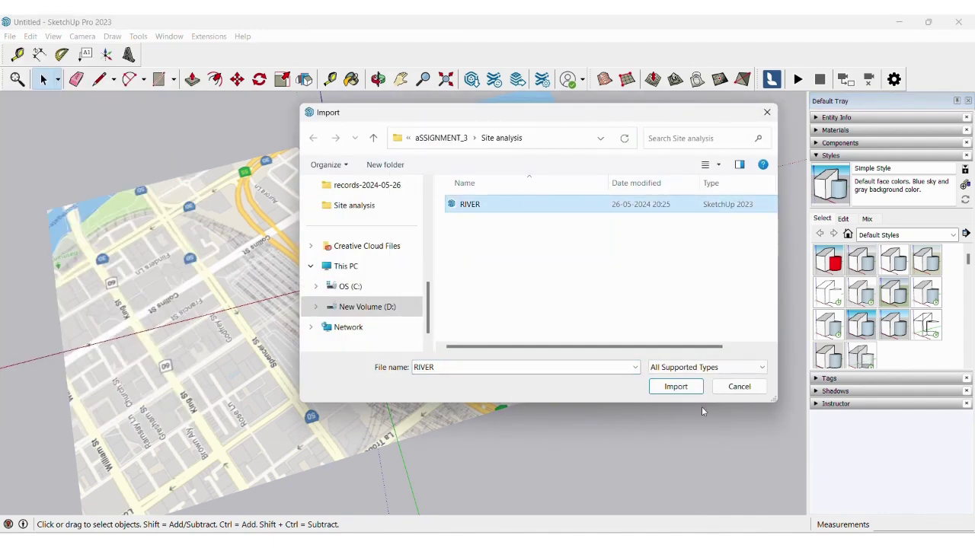
left_click(692, 387)
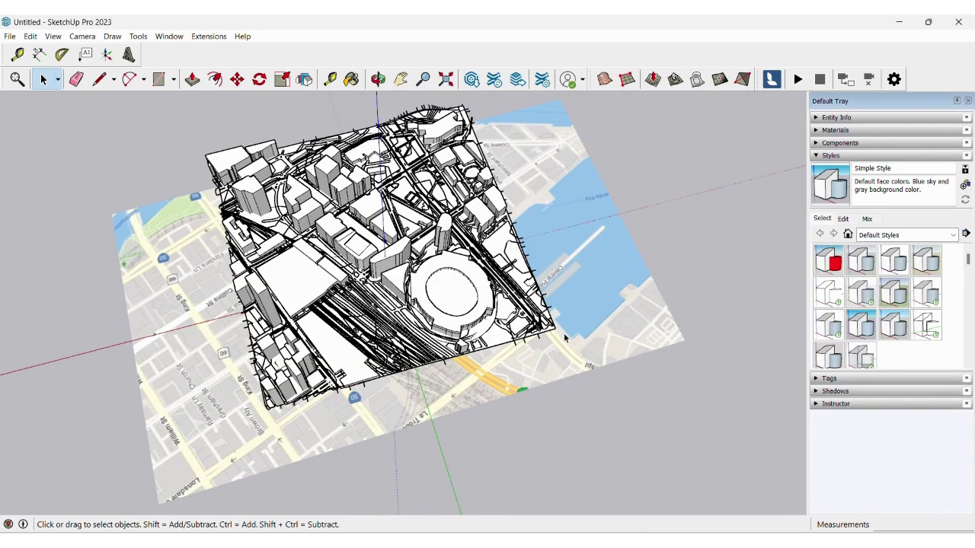
Step: Orbit and zoom around the placed city model, from top-down to perspective
mouse_move(626, 321)
middle_mouse_down()
mouse_move(636, 335)
mouse_move(708, 99)
middle_mouse_up()
scroll(641, 341, "up", 5)
scroll(640, 341, "down", 5)
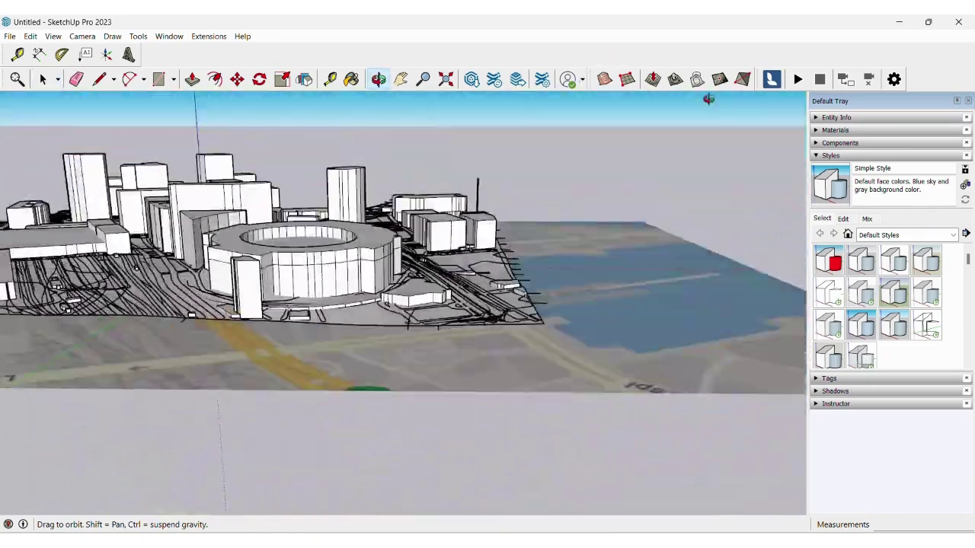
key("space")
left_click(463, 364)
mouse_move(463, 364)
middle_mouse_down()
mouse_move(463, 402)
mouse_move(488, 427)
mouse_move(409, 525)
mouse_move(396, 472)
mouse_move(381, 457)
mouse_move(366, 461)
middle_mouse_up()
left_click(462, 400)
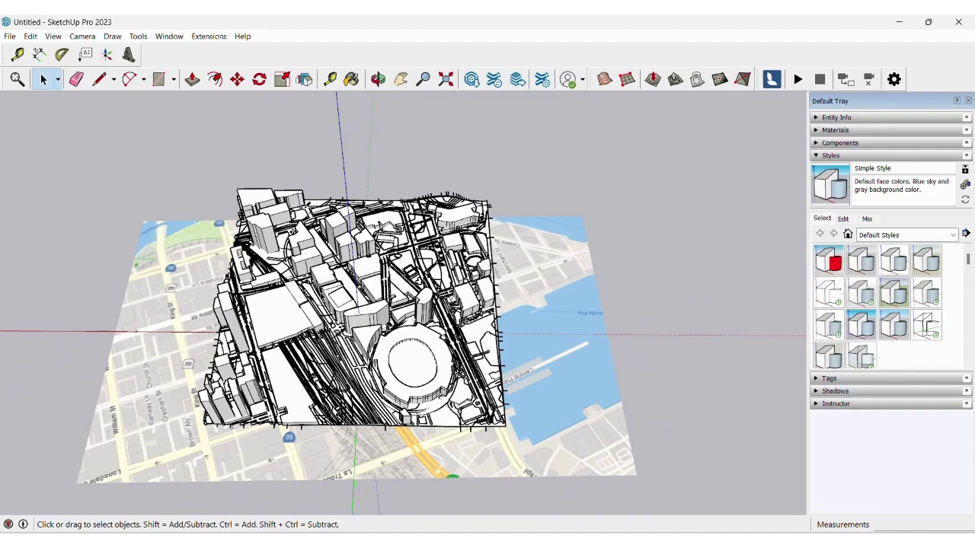
scroll(482, 332, "up", 5)
middle_click_drag(482, 332, 489, 355)
scroll(489, 355, "down", 5)
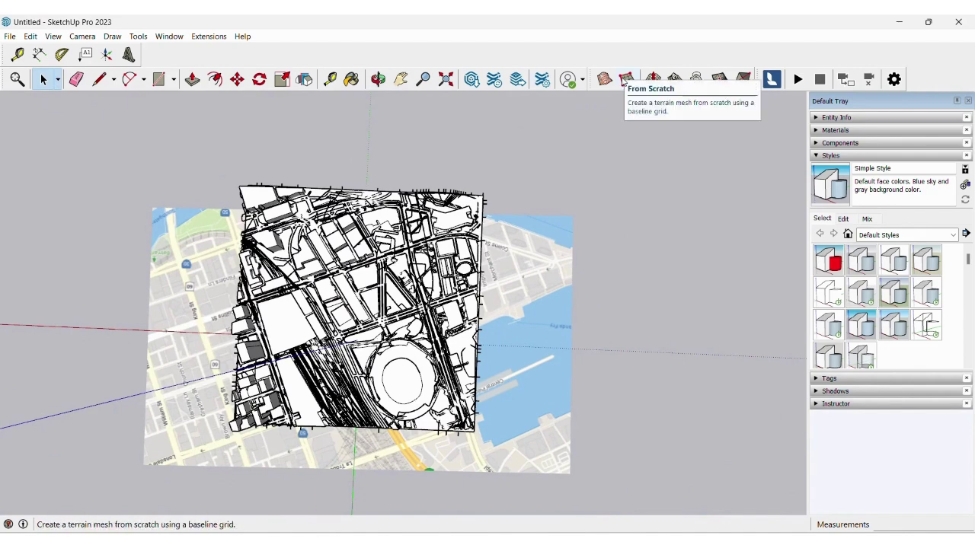
middle_click_drag(514, 203, 667, 187)
Step: Open the Shadows panel, shift the date toward March and turn shadows on
left_click(841, 157)
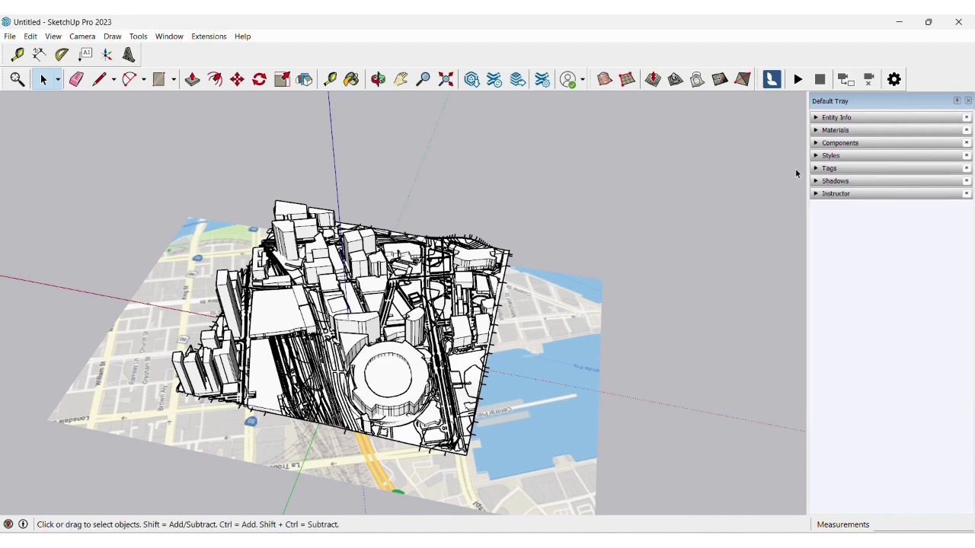
left_click(848, 183)
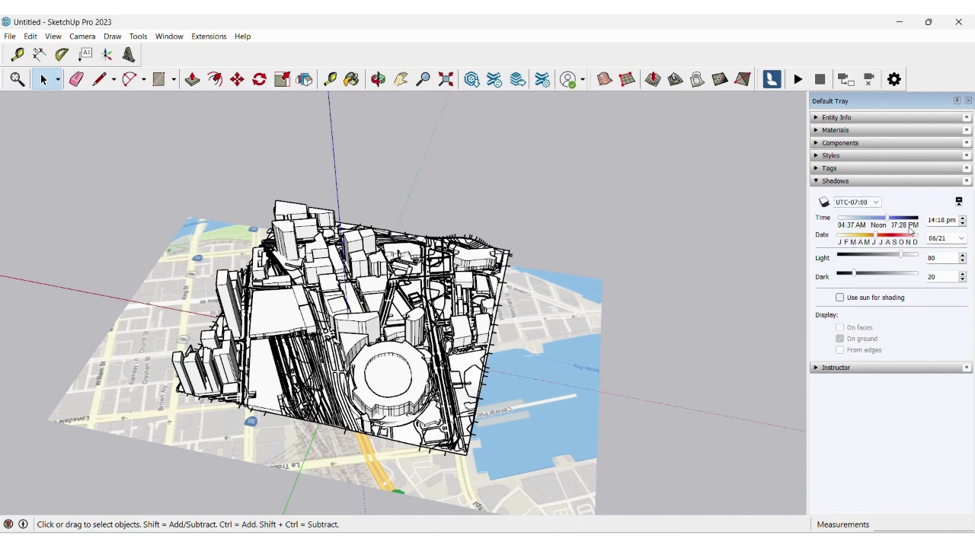
mouse_move(875, 236)
left_mouse_down()
mouse_move(853, 246)
mouse_move(903, 246)
mouse_move(875, 248)
left_mouse_up()
left_click(823, 202)
scroll(503, 392, "up", 3)
middle_click_drag(503, 392, 749, 299)
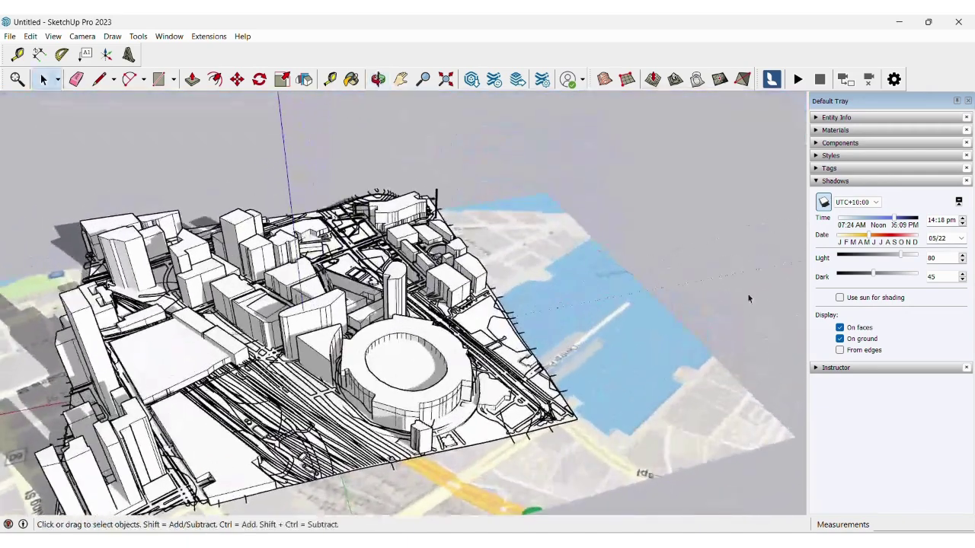
scroll(749, 298, "down", 2)
middle_click_drag(674, 257, 587, 292)
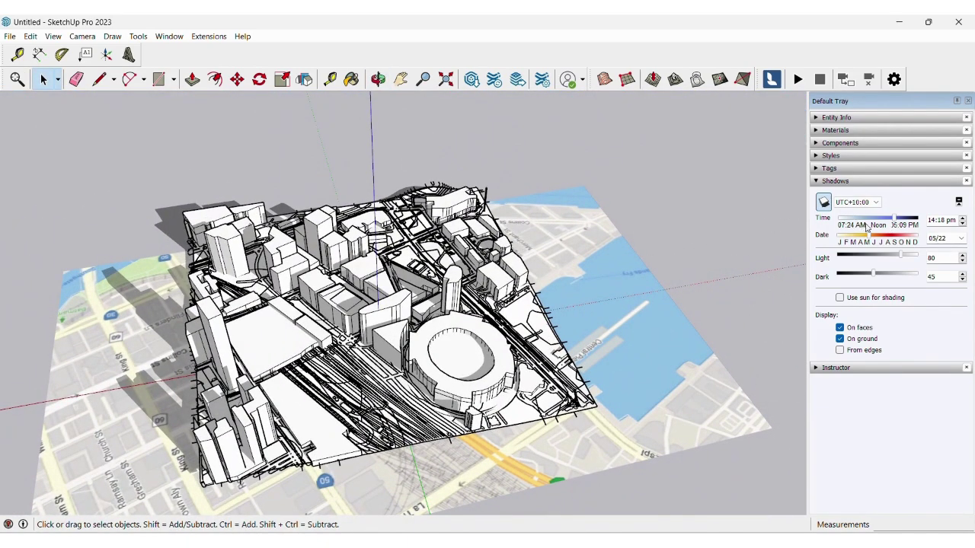
Step: Tune shadow time, darkness and date to 27 January 16:01, orbiting to check
left_click_drag(895, 220, 916, 221)
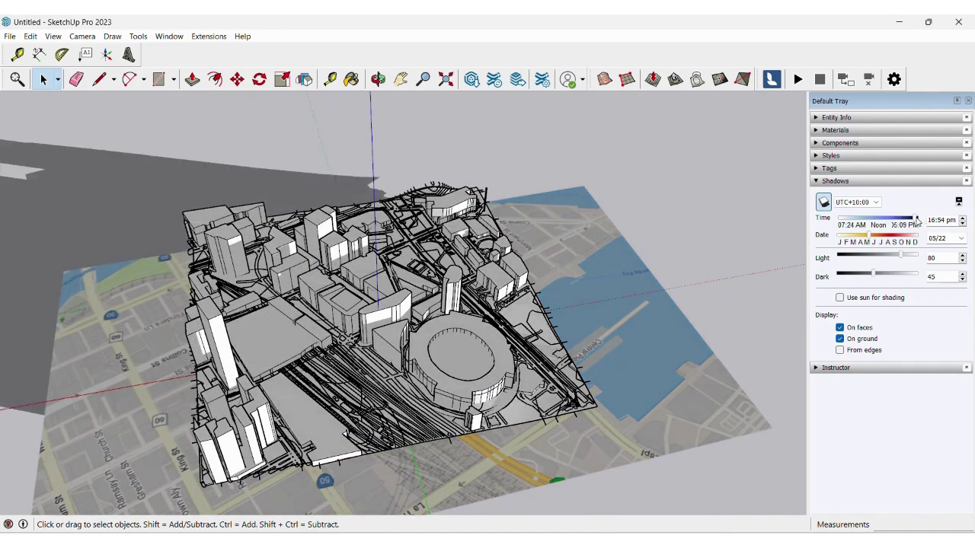
mouse_move(915, 220)
left_mouse_down()
mouse_move(813, 226)
mouse_move(865, 228)
mouse_move(855, 228)
left_mouse_up()
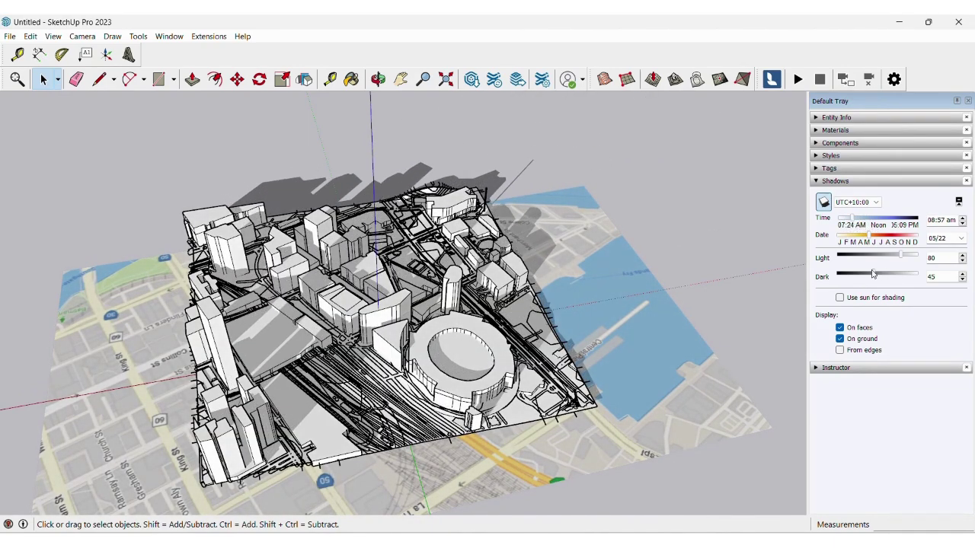
mouse_move(873, 274)
left_mouse_down()
mouse_move(897, 263)
mouse_move(868, 276)
left_mouse_up()
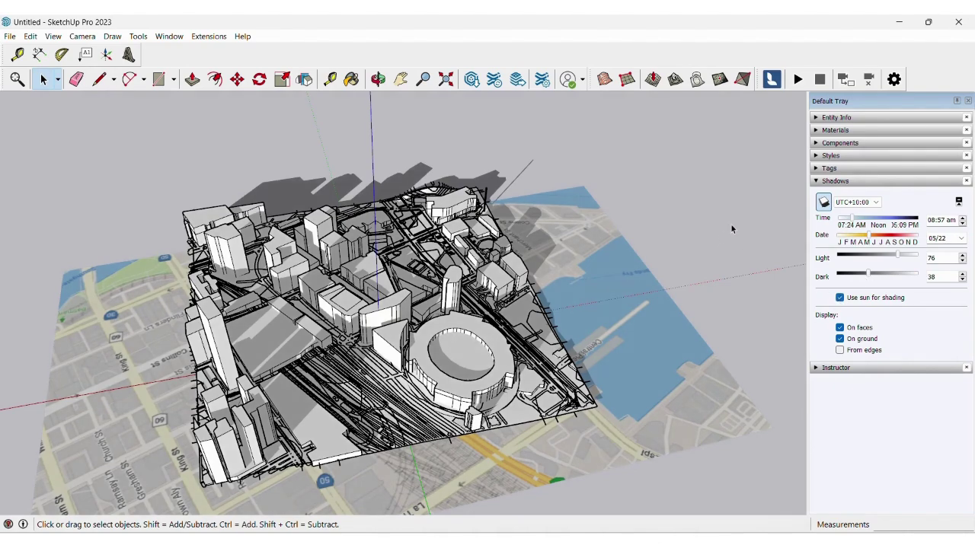
mouse_move(533, 229)
middle_mouse_down()
mouse_move(562, 204)
mouse_move(548, 213)
mouse_move(548, 251)
middle_mouse_up()
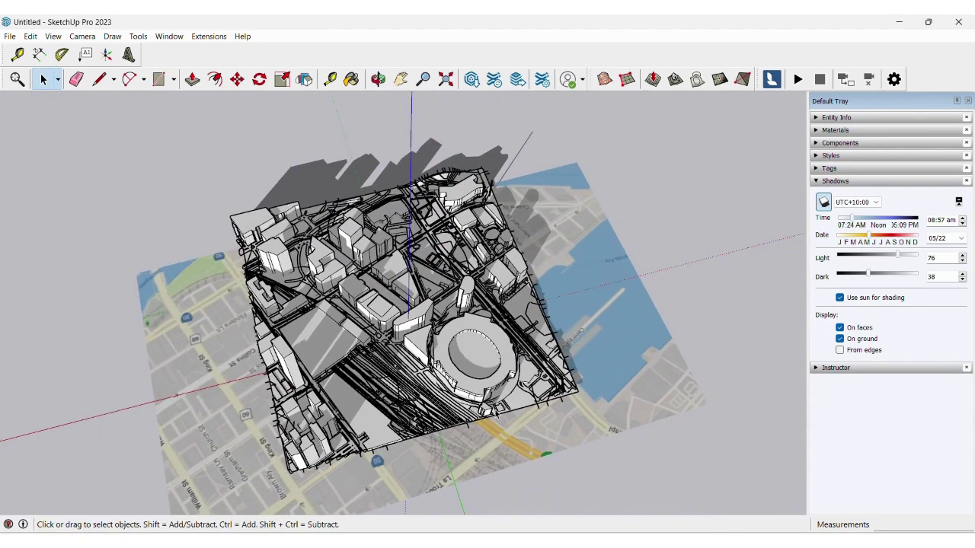
middle_click_drag(430, 274, 430, 305)
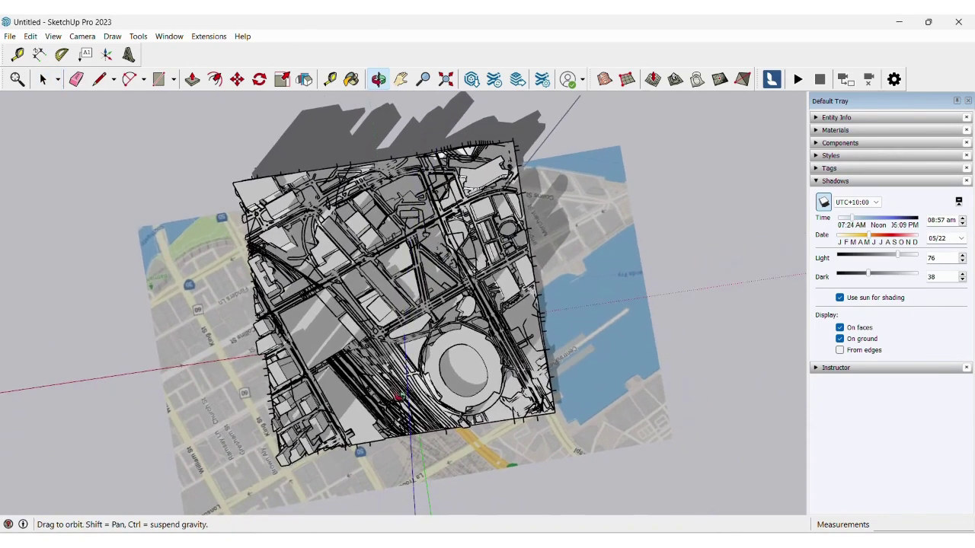
mouse_move(874, 237)
left_mouse_down()
mouse_move(840, 239)
mouse_move(881, 248)
mouse_move(911, 221)
mouse_move(830, 222)
mouse_move(907, 221)
mouse_move(898, 222)
left_mouse_up()
middle_click_drag(472, 137, 479, 170)
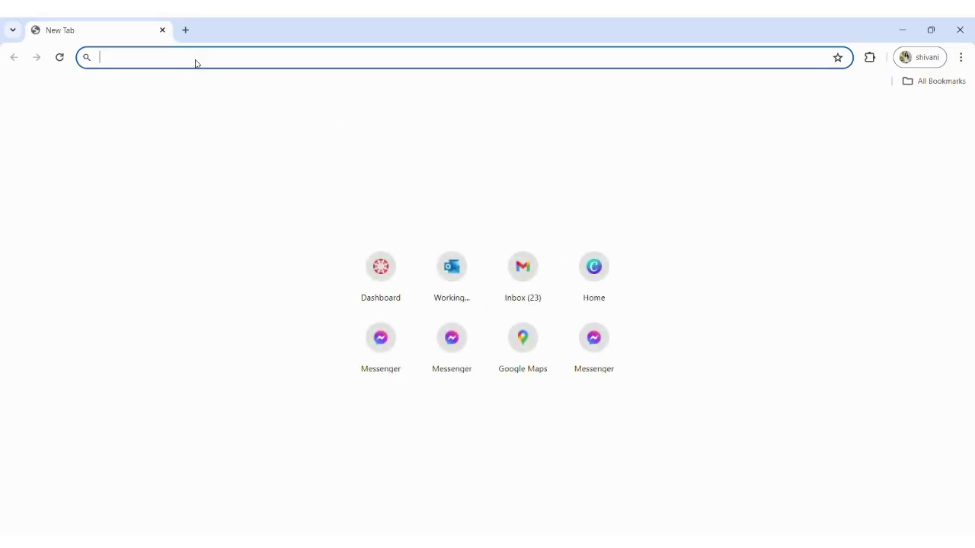
Step: Search 'andrew' in the browser, open the 3D Sun-Path app and orbit its dome
type("andrewmarsh.com/apps/staging/sunpath3d.html")
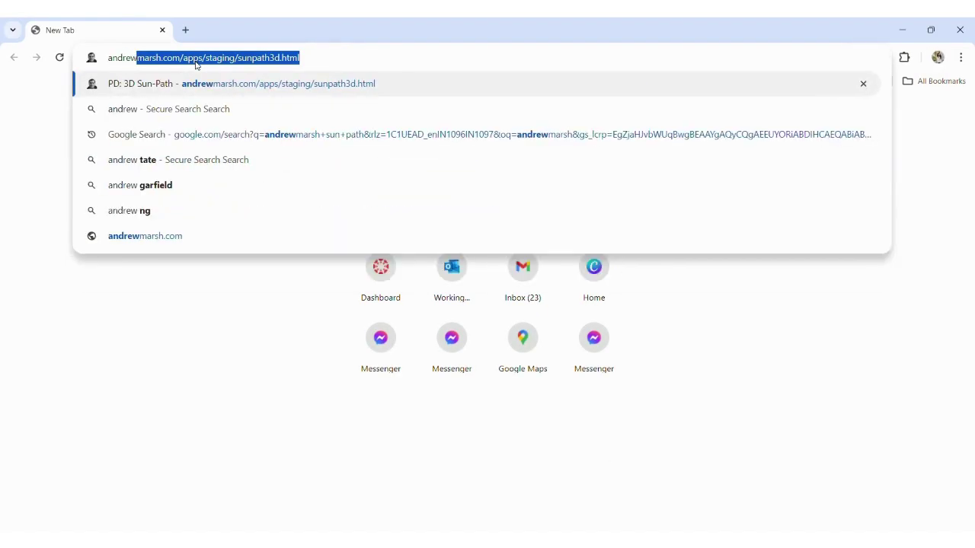
left_click(235, 85)
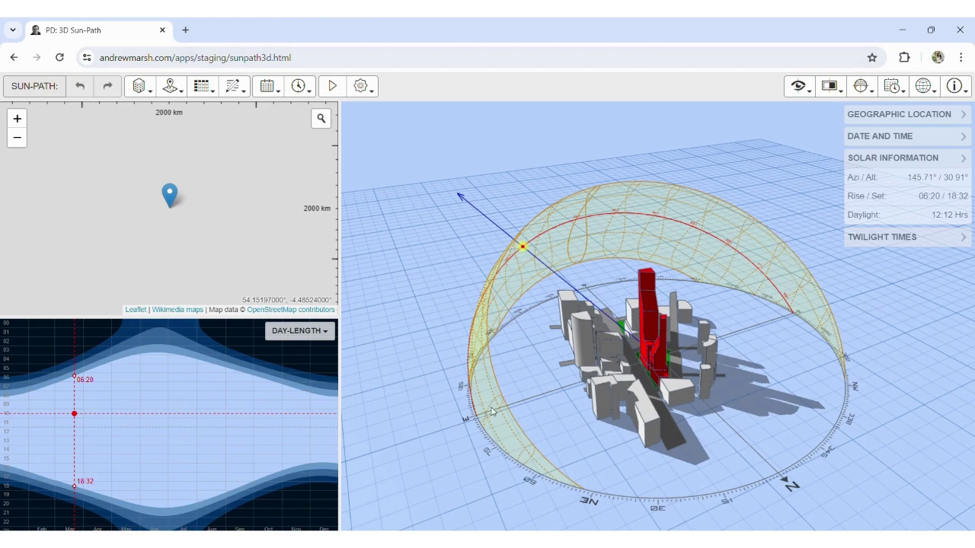
left_click_drag(611, 371, 524, 336)
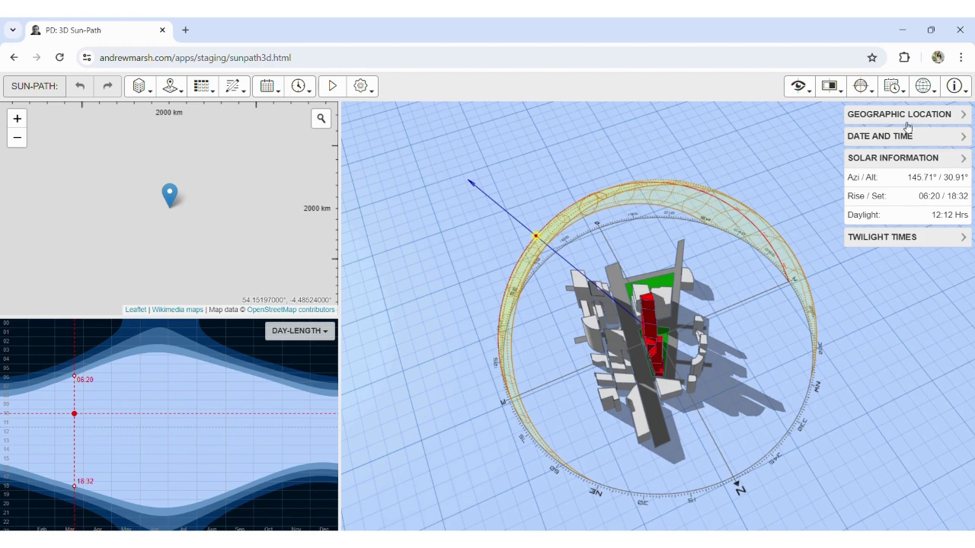
Step: Switch the map to OpenStreetMap Standard and search for Mysore
left_click(174, 86)
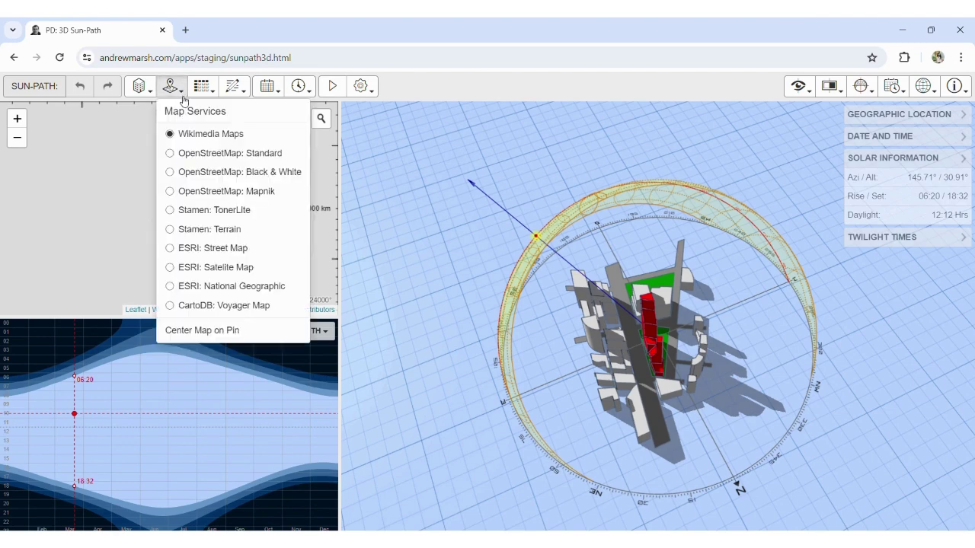
left_click(202, 154)
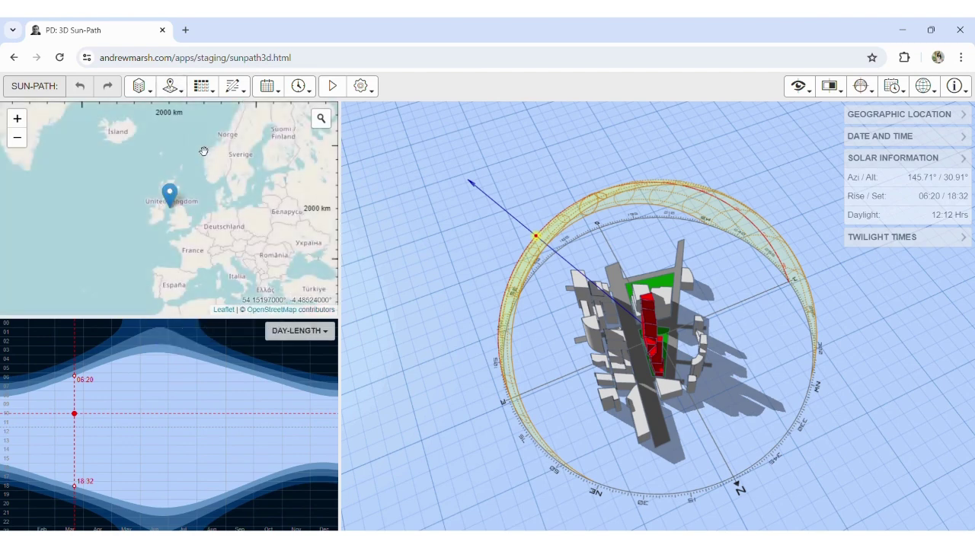
scroll(241, 167, "down", 1)
scroll(152, 166, "down", 1)
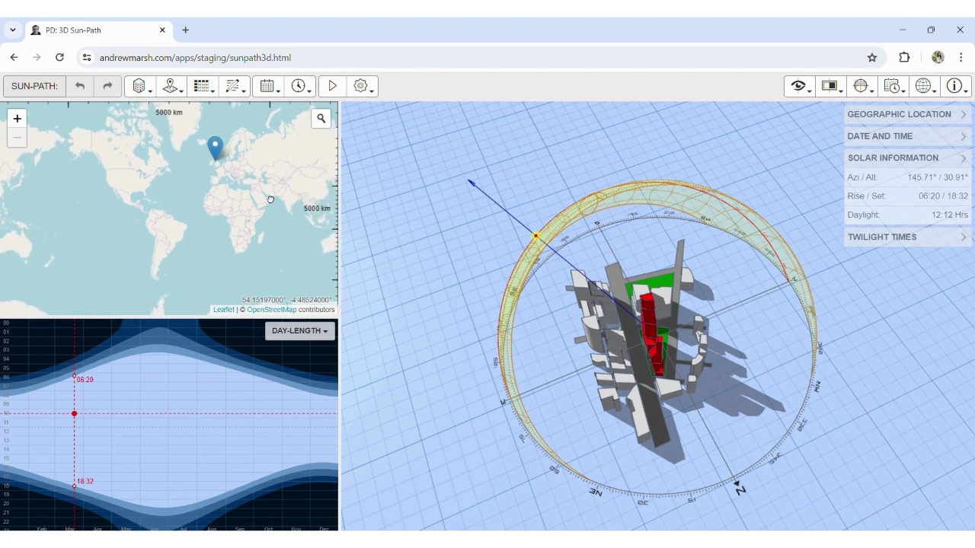
scroll(165, 172, "up", 1)
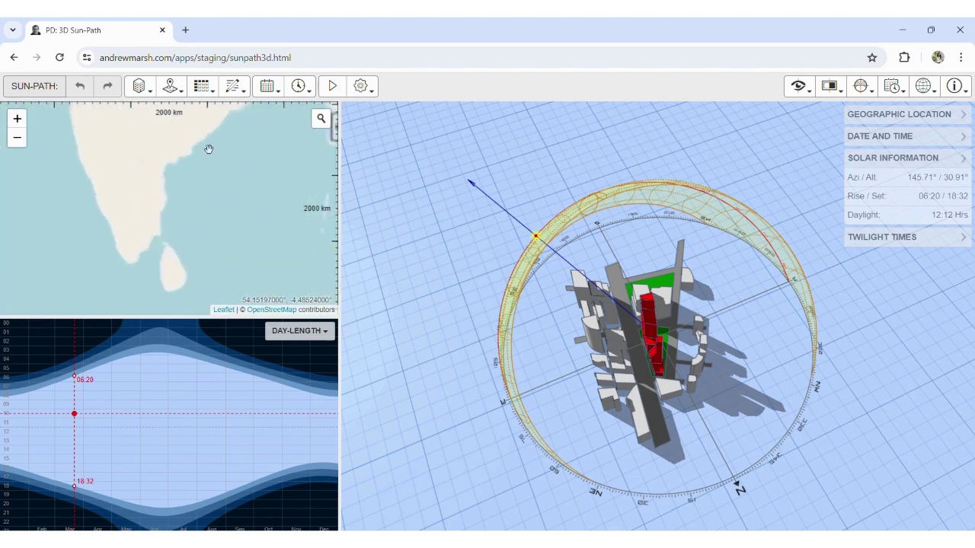
left_click(321, 118)
type("mysore")
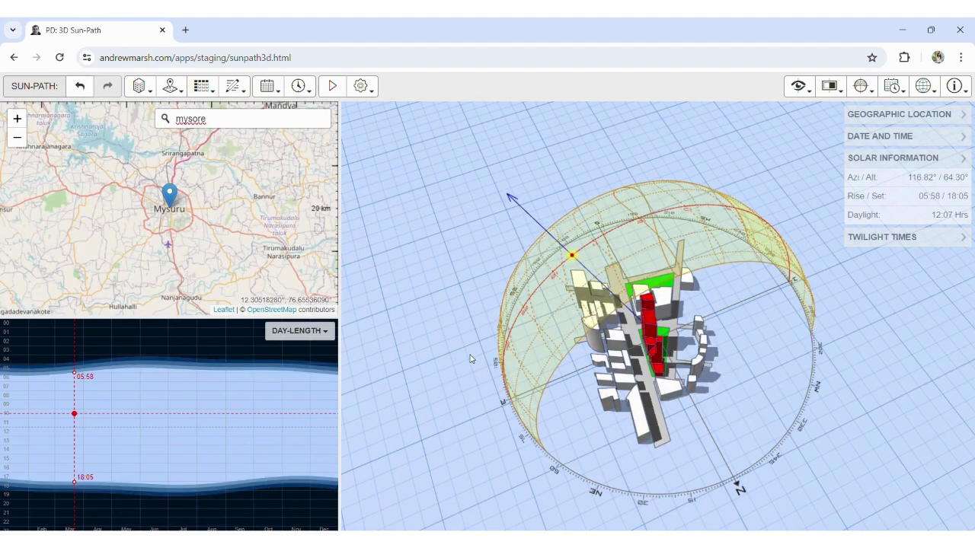
Step: Set the analysis date and time to 14 May 14:42 in the Day-Length chart
left_click_drag(637, 361, 868, 122)
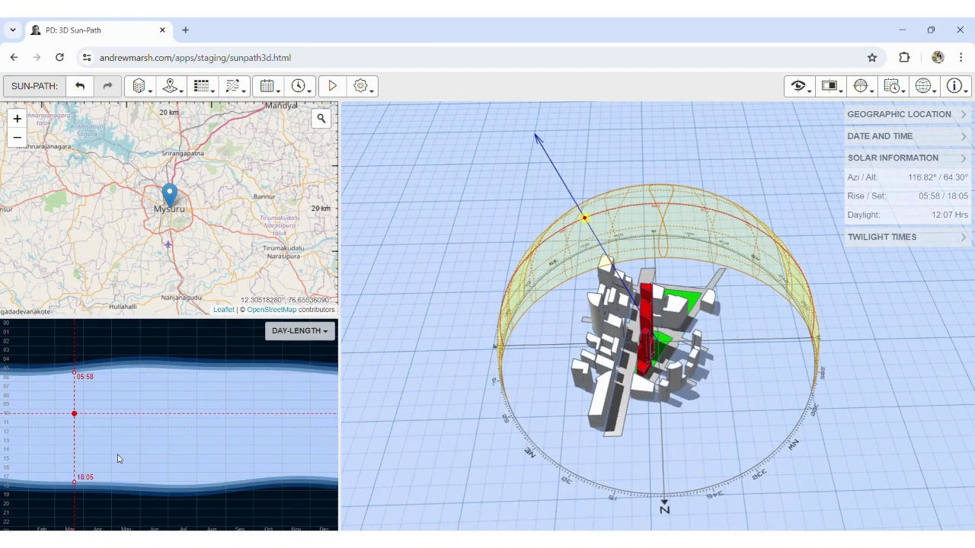
left_click_drag(74, 488, 134, 489)
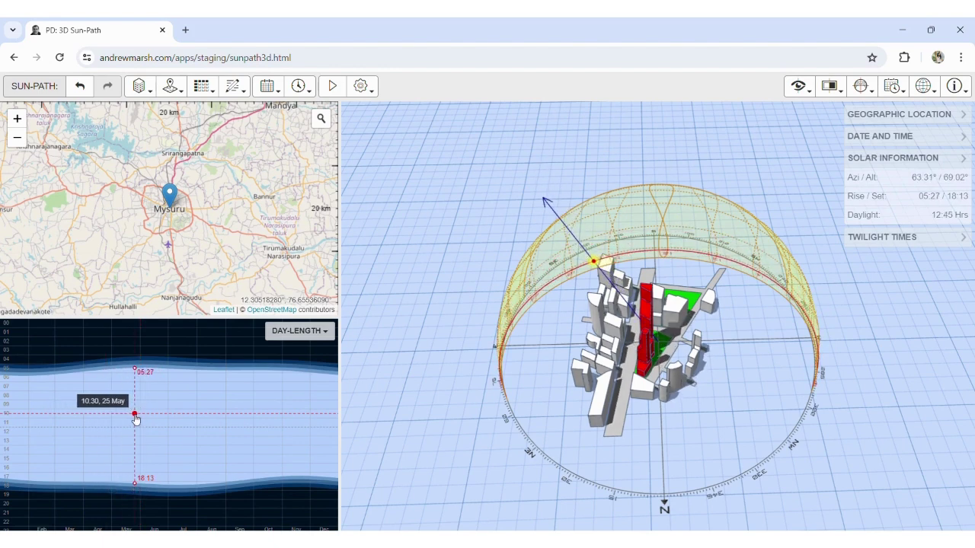
mouse_move(134, 420)
left_mouse_down()
mouse_move(132, 390)
mouse_move(125, 455)
left_mouse_up()
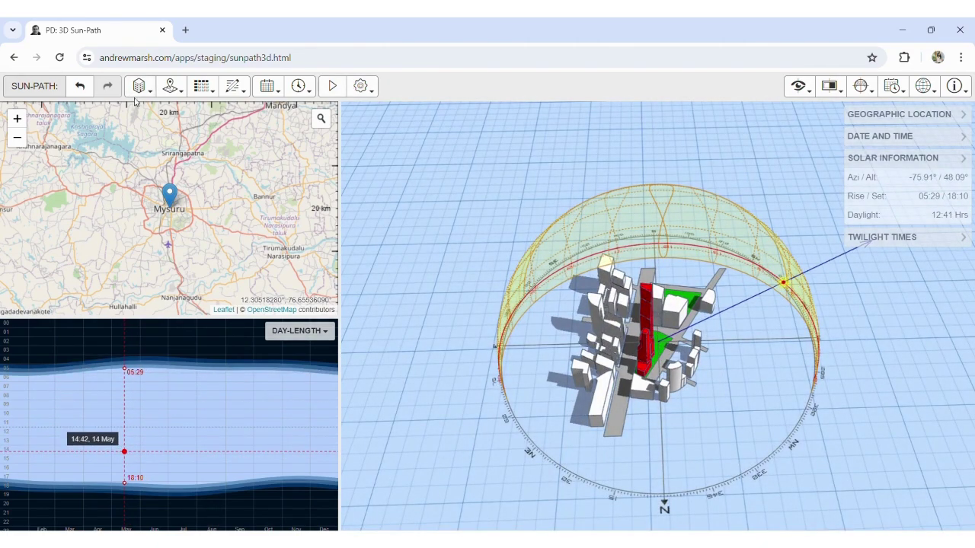
Step: Browse the Annual solar data table, selecting a block of values, then close it
left_click(215, 93)
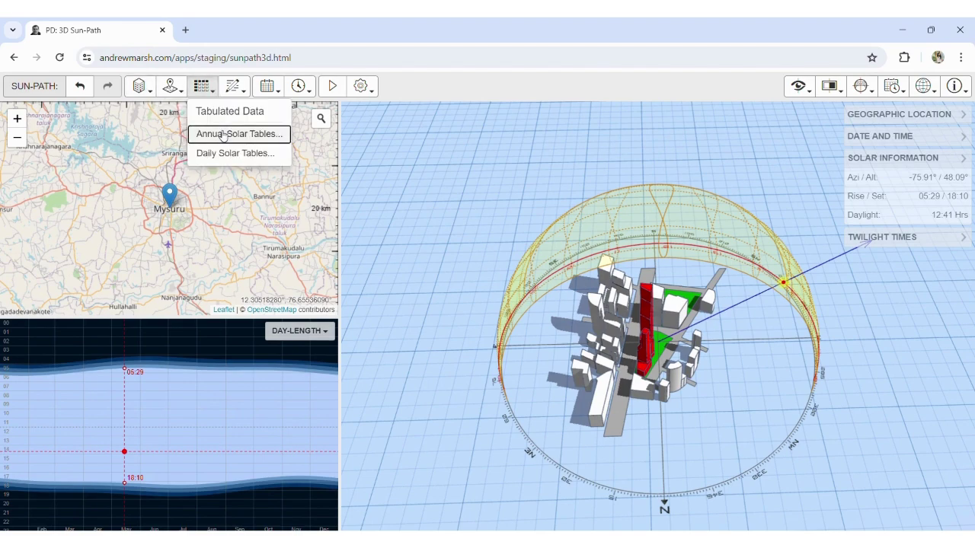
left_click(222, 135)
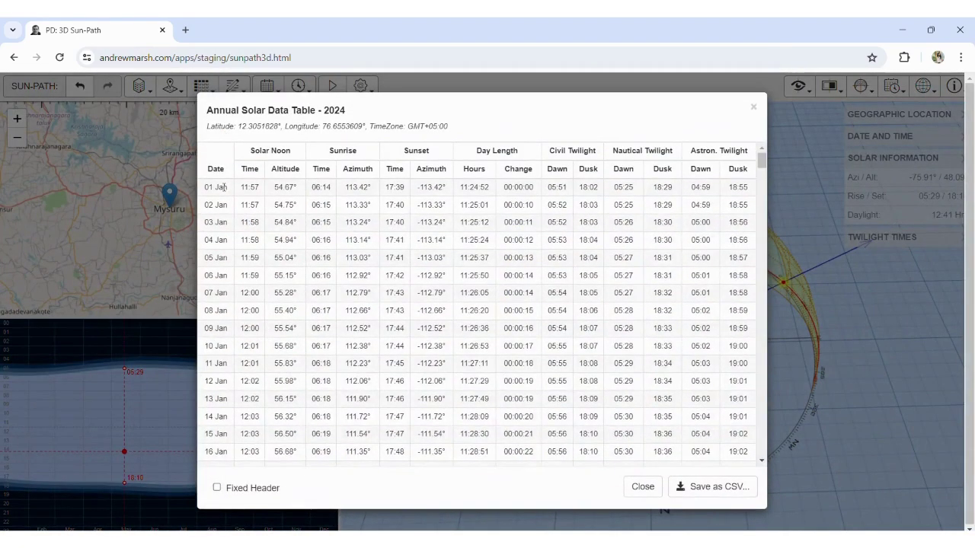
scroll(225, 189, "down", 1)
scroll(225, 191, "down", 4)
scroll(224, 192, "up", 5)
left_click_drag(266, 149, 659, 478)
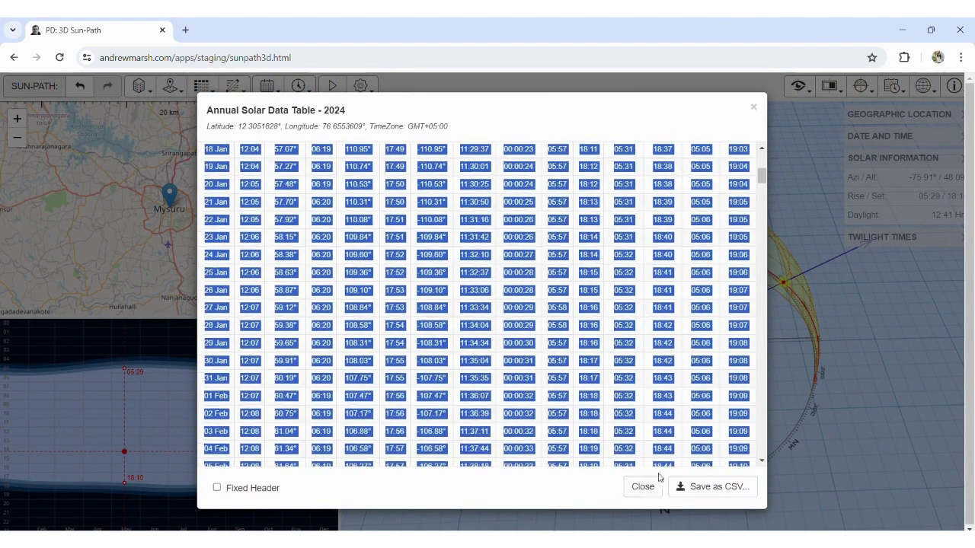
left_click(643, 487)
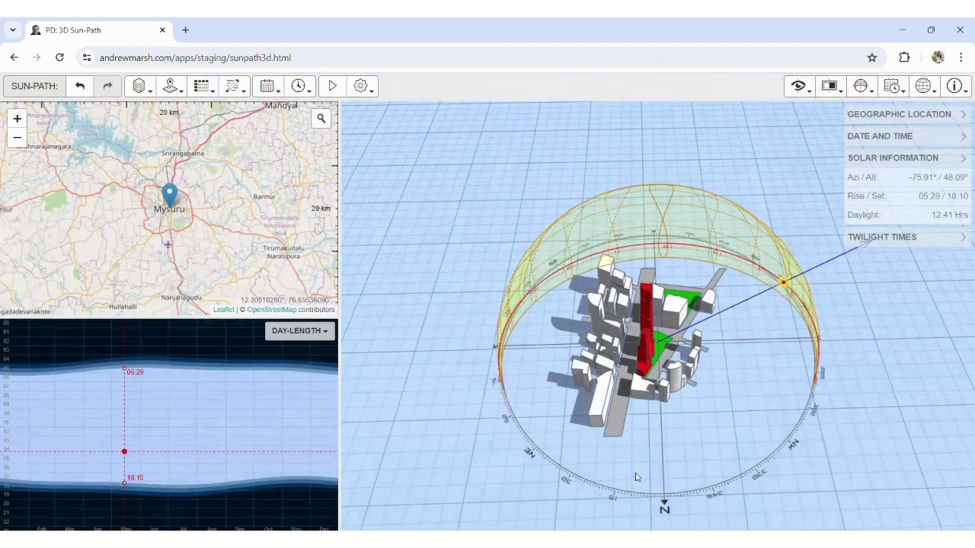
Step: Review the Daily Solar Table for 14 May with Fixed Header ticked, then close it
left_click(204, 87)
left_click(227, 155)
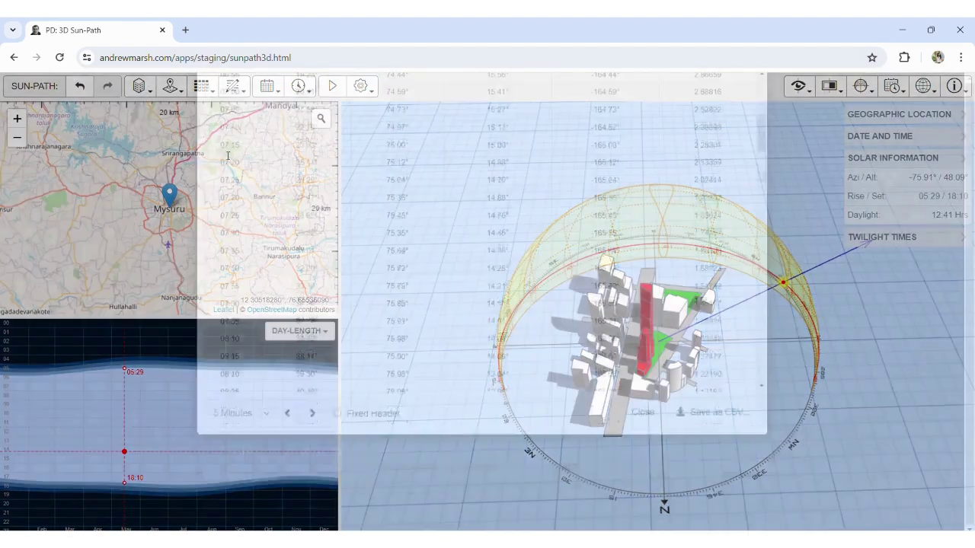
scroll(635, 398, "down", 3)
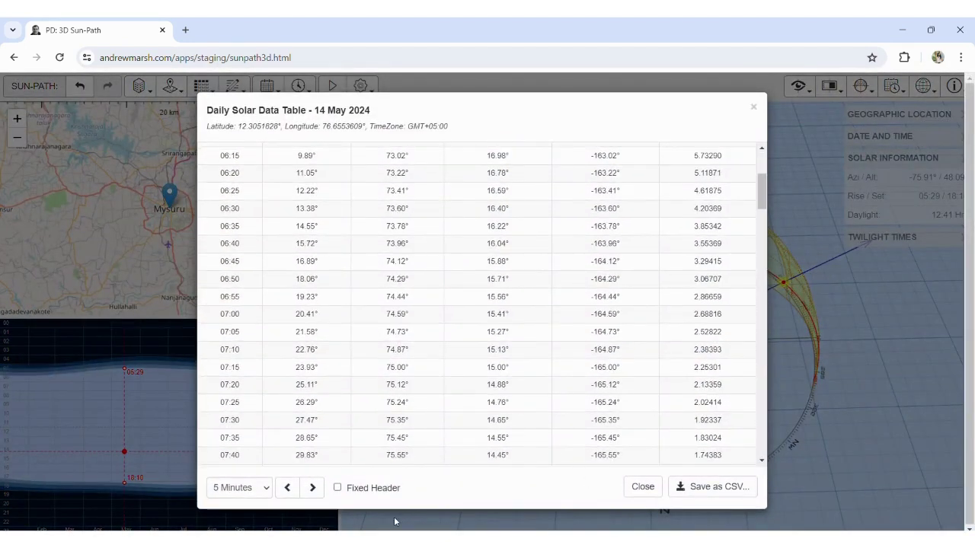
left_click(349, 489)
scroll(533, 320, "down", 7)
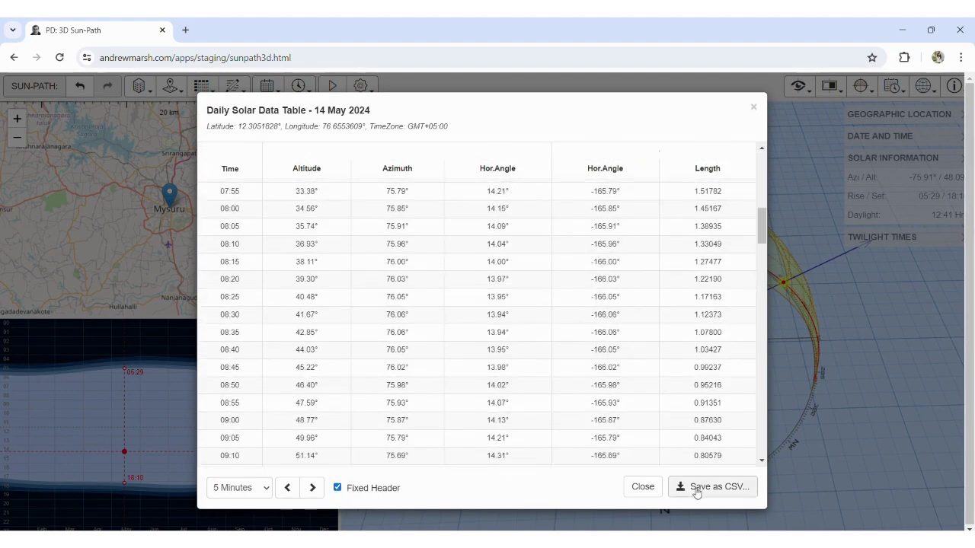
left_click(642, 487)
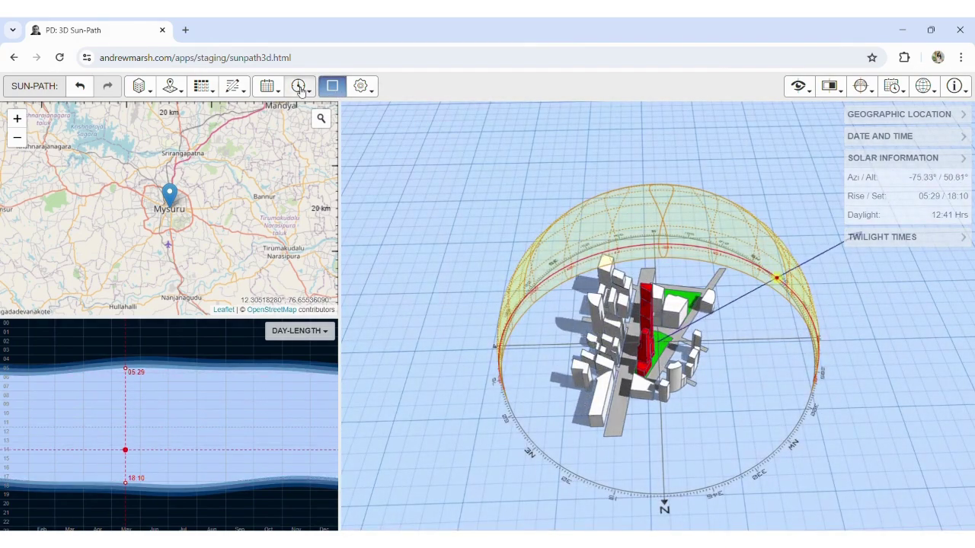
Step: Jump the sun between Useful Times presets: a morning time, another preset, then dusk
left_click(298, 86)
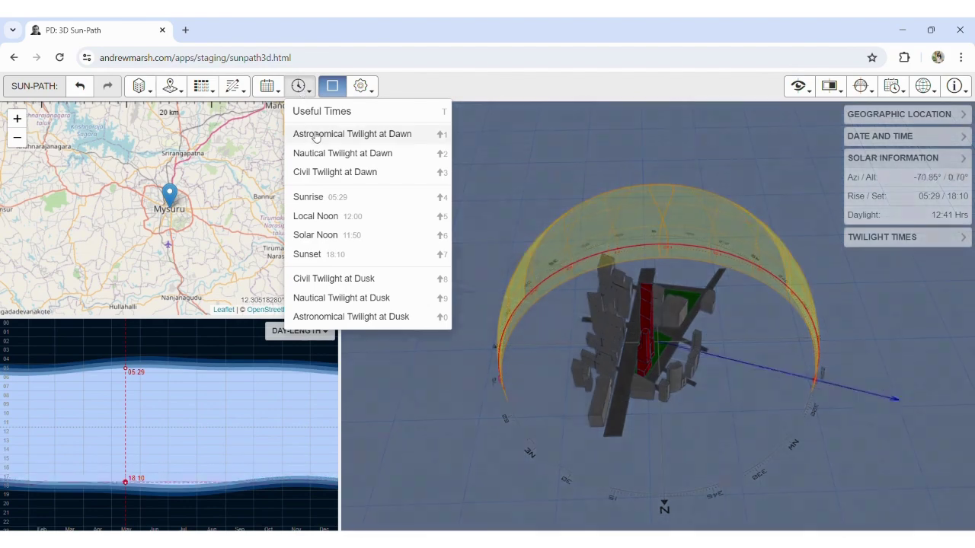
left_click(317, 135)
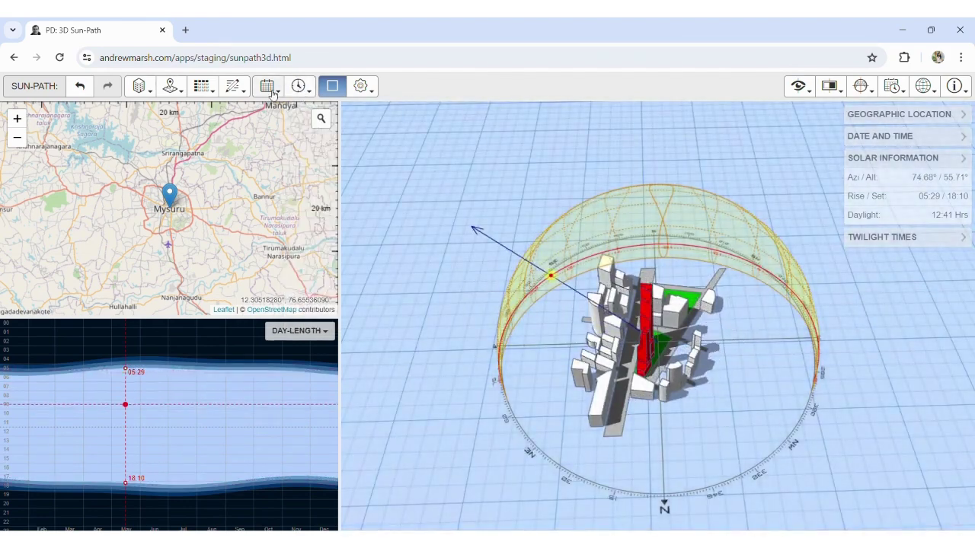
left_click(299, 87)
left_click(328, 279)
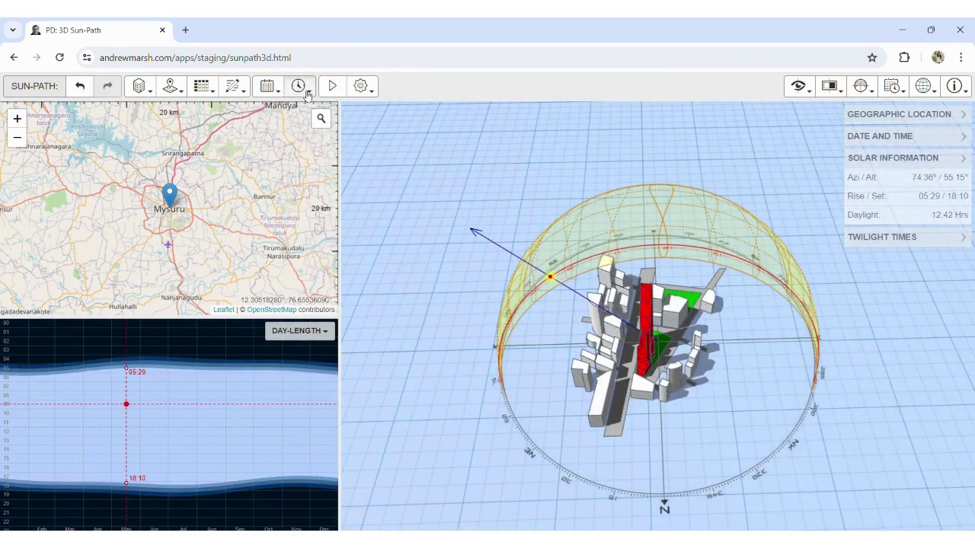
left_click(307, 89)
left_click(332, 274)
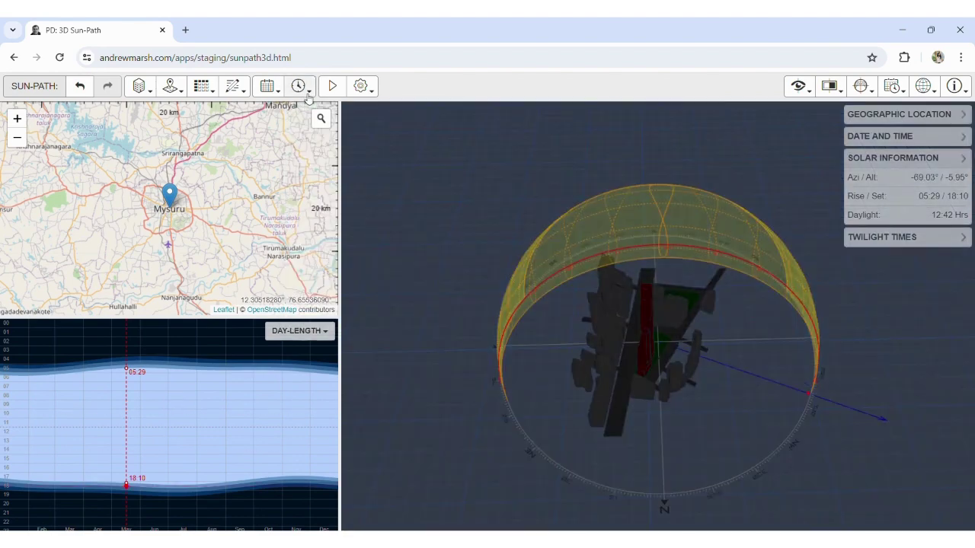
Step: Jump to Sunrise, then astronomical dusk twilight, and expand the Geographic Location panel
left_click(307, 91)
left_click(320, 195)
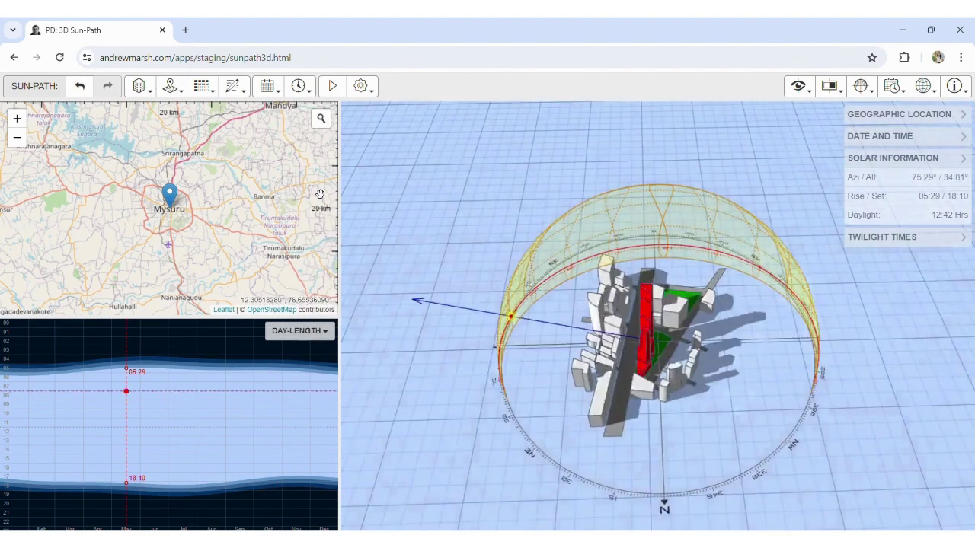
left_click(299, 86)
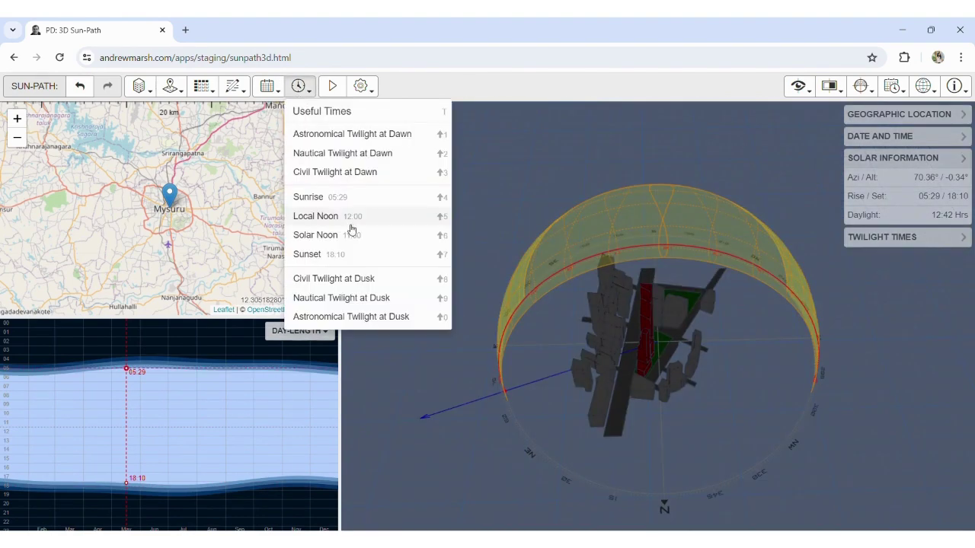
left_click(348, 314)
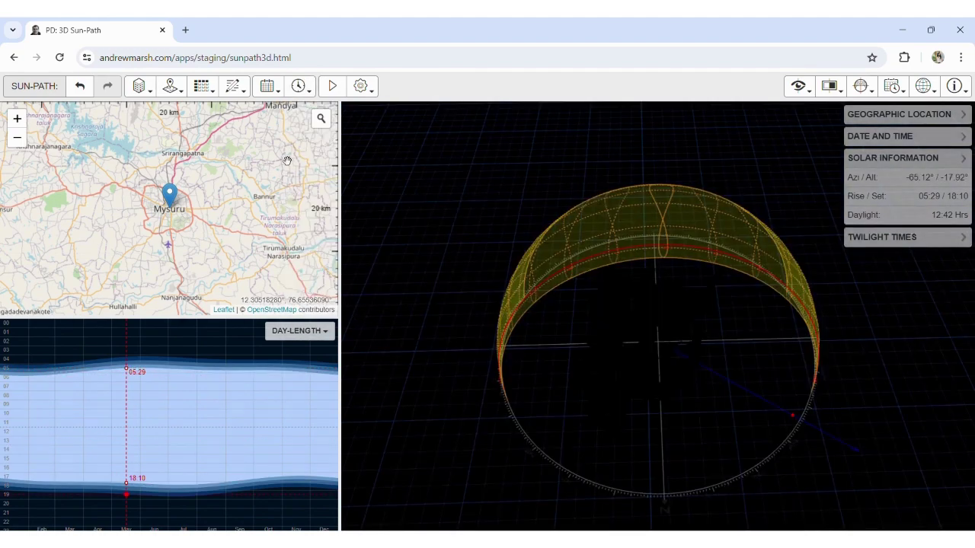
left_click(927, 120)
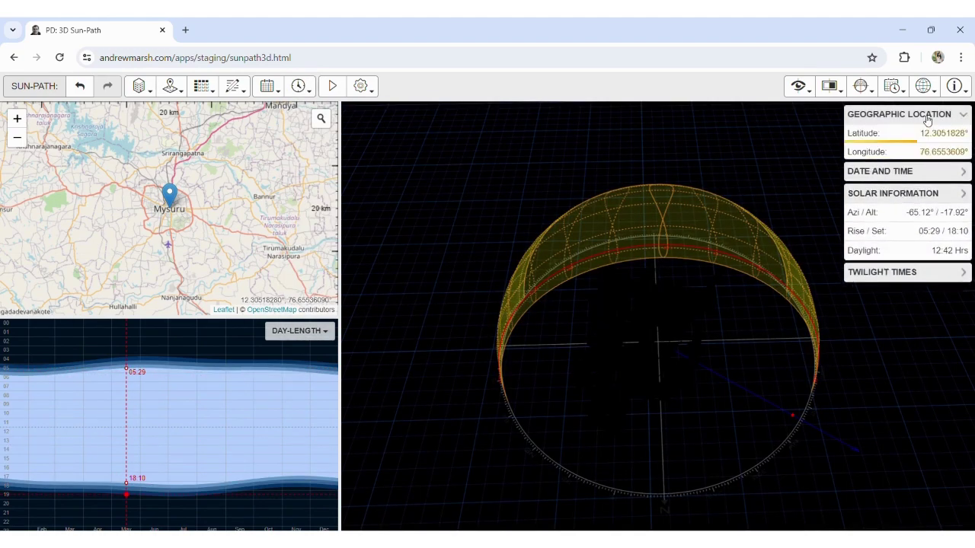
Step: Drag the Latitude slider to 38.00°, giving sunrise 04:43 and sunset 18:57
mouse_move(919, 132)
left_mouse_down()
mouse_move(869, 133)
mouse_move(932, 135)
left_mouse_up()
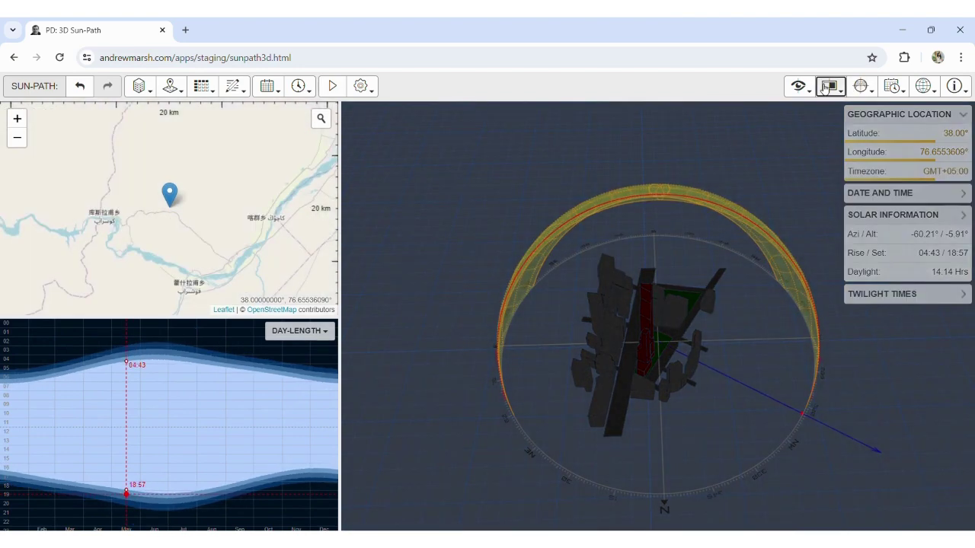
Step: Try the 45° orthographic and top-down plan projections in 3D View Settings
left_click(824, 87)
left_click(795, 87)
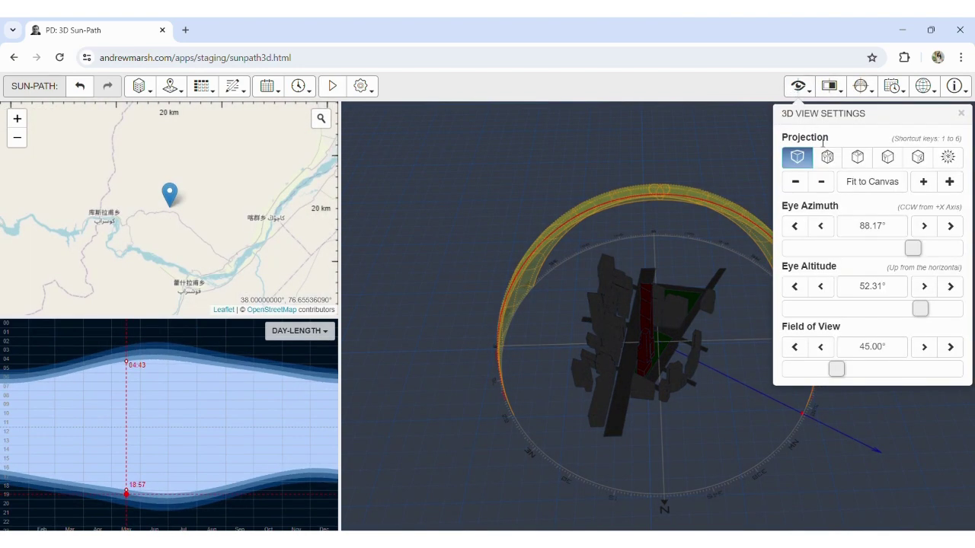
left_click(827, 162)
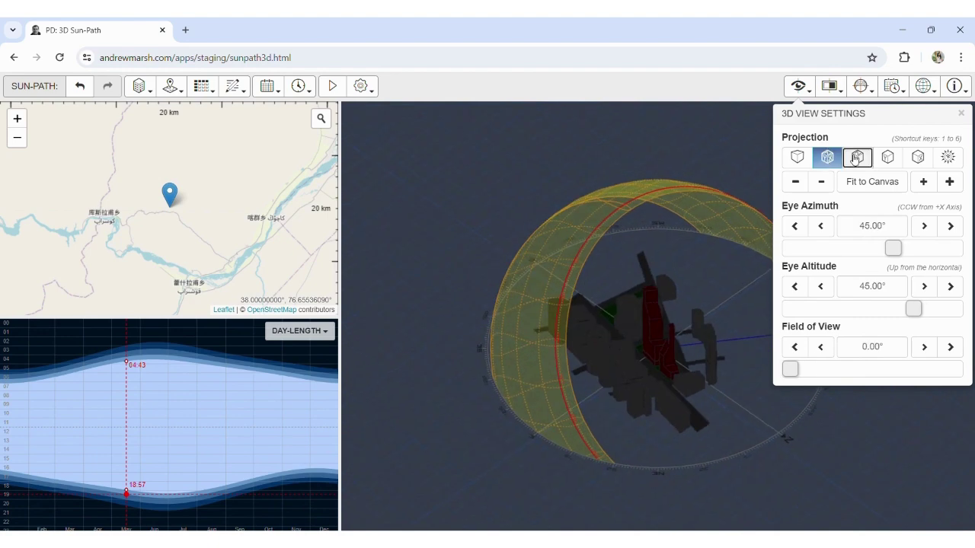
left_click(855, 158)
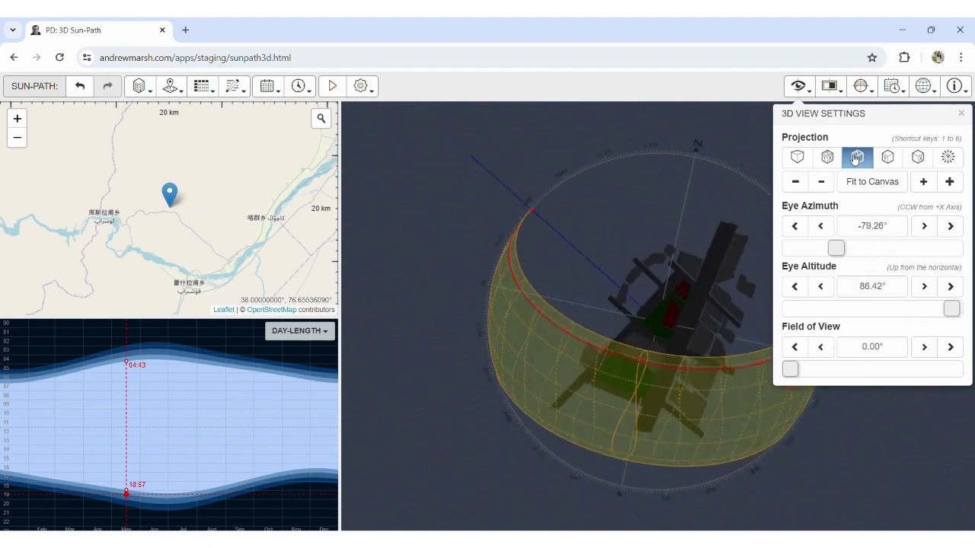
left_click(646, 231)
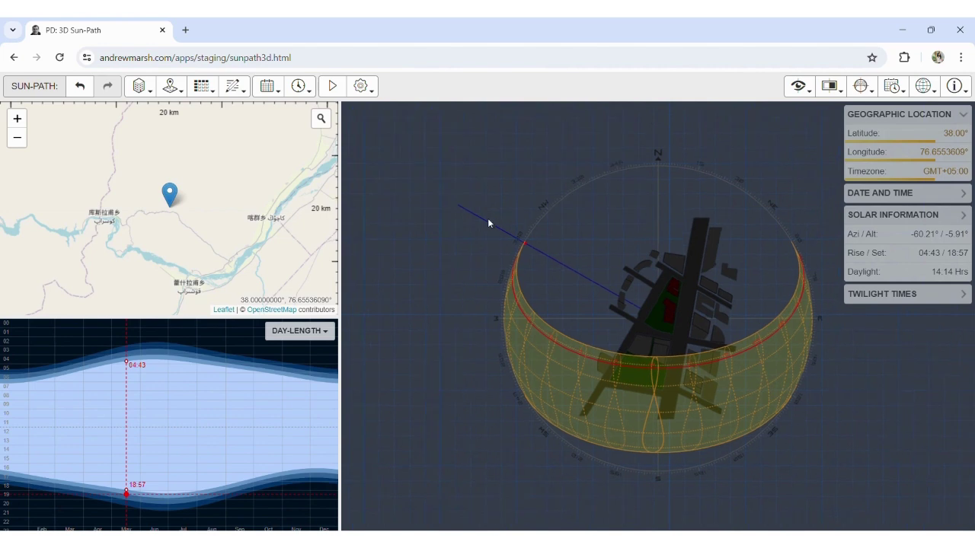
Step: Orbit the model to new angles and play the sun's daily animation
mouse_move(488, 218)
left_mouse_down()
mouse_move(570, 283)
mouse_move(805, 353)
mouse_move(600, 297)
mouse_move(524, 233)
left_mouse_up()
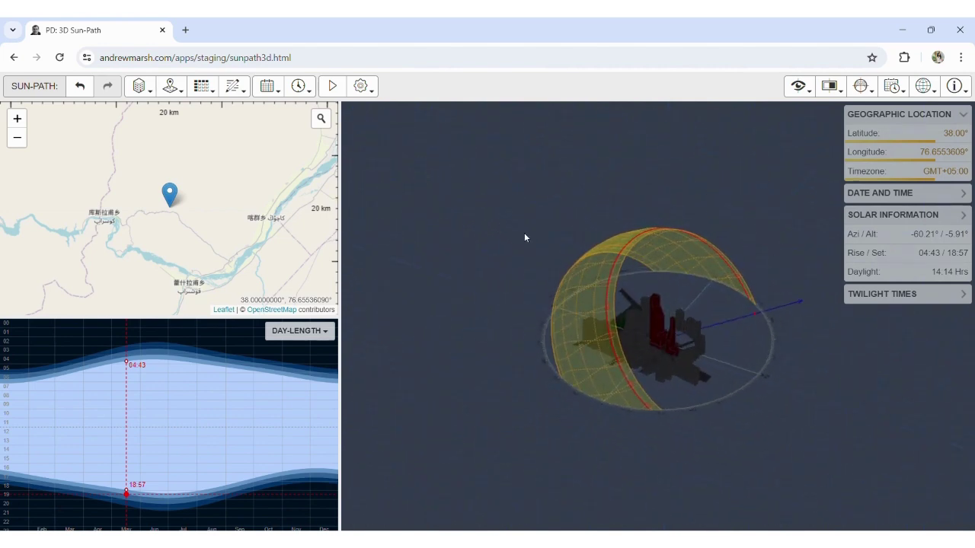
mouse_move(747, 339)
left_mouse_down()
mouse_move(714, 342)
mouse_move(740, 364)
left_mouse_up()
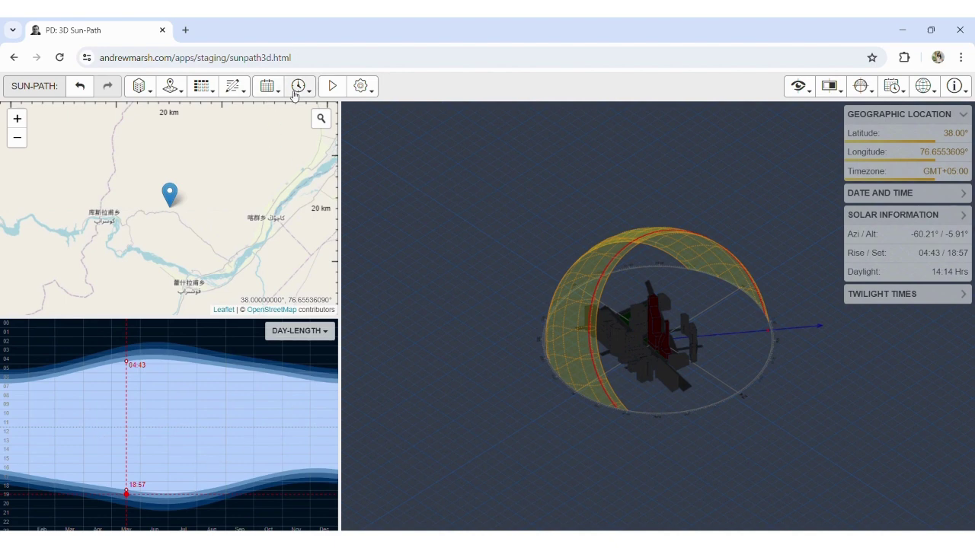
left_click(322, 89)
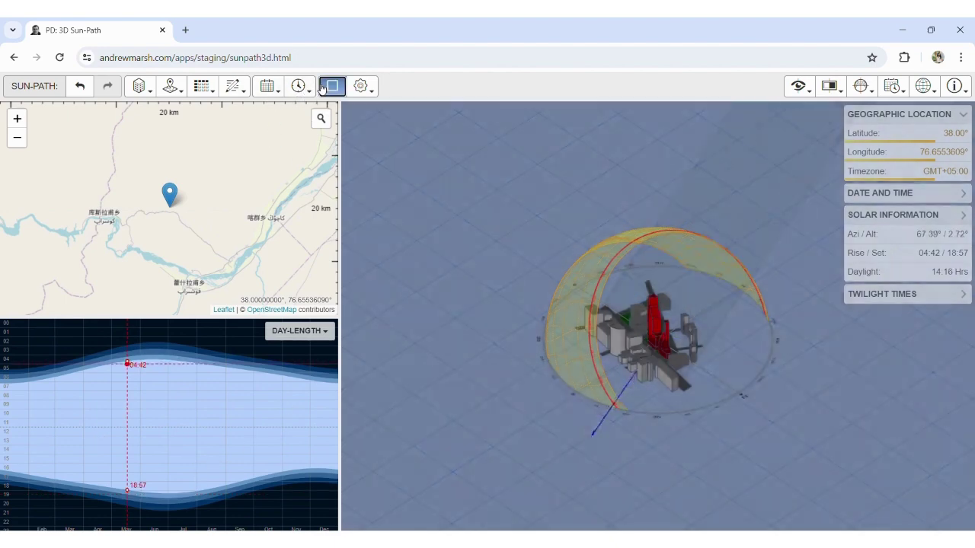